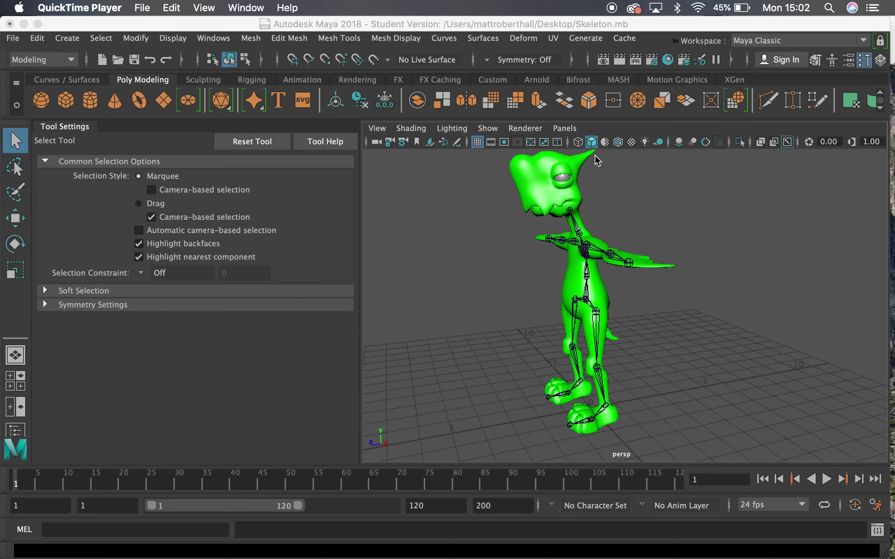
# - Try moving the hips joint straight down to check whether the mesh follows the skeleton, and undo the move
pyautogui.keyDown('alt'); pyautogui.moveTo(475, 302); pyautogui.dragTo(627, 273); pyautogui.keyUp('alt')
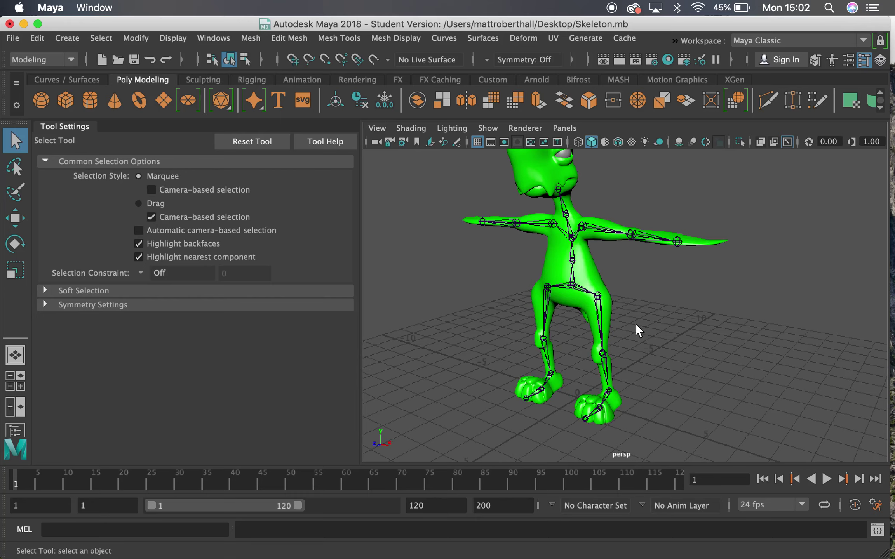
pyautogui.keyDown('alt'); pyautogui.moveTo(637, 330); pyautogui.dragTo(676, 323); pyautogui.keyUp('alt')
pyautogui.click(579, 289)
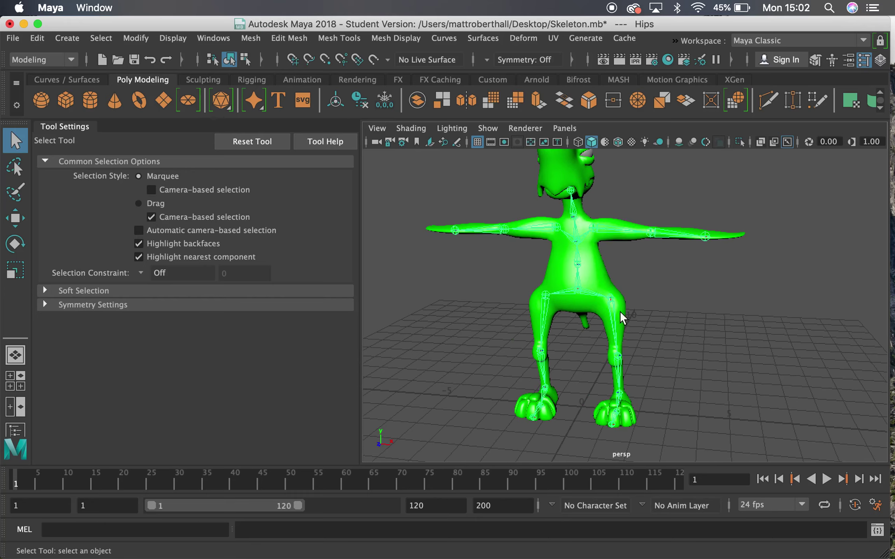
pyautogui.press('w')
pyautogui.moveTo(575, 257); pyautogui.dragTo(577, 297)
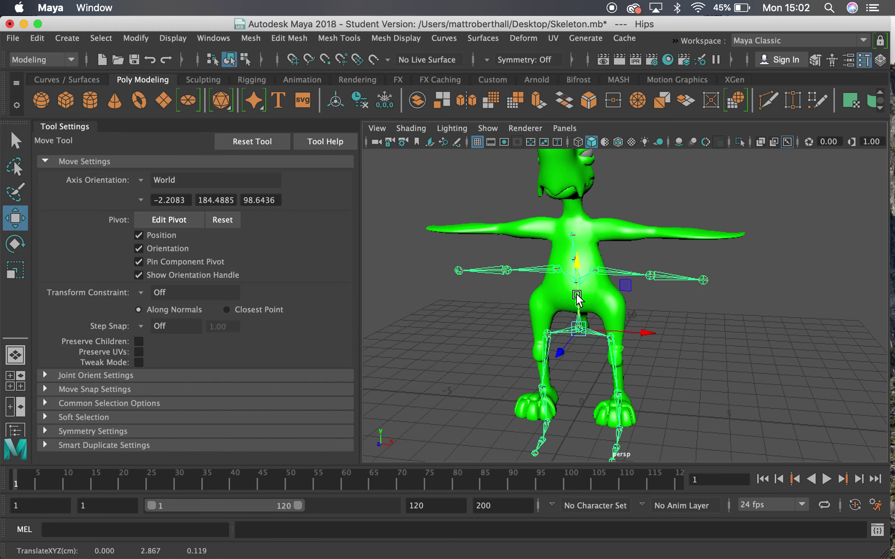
pyautogui.press('z')
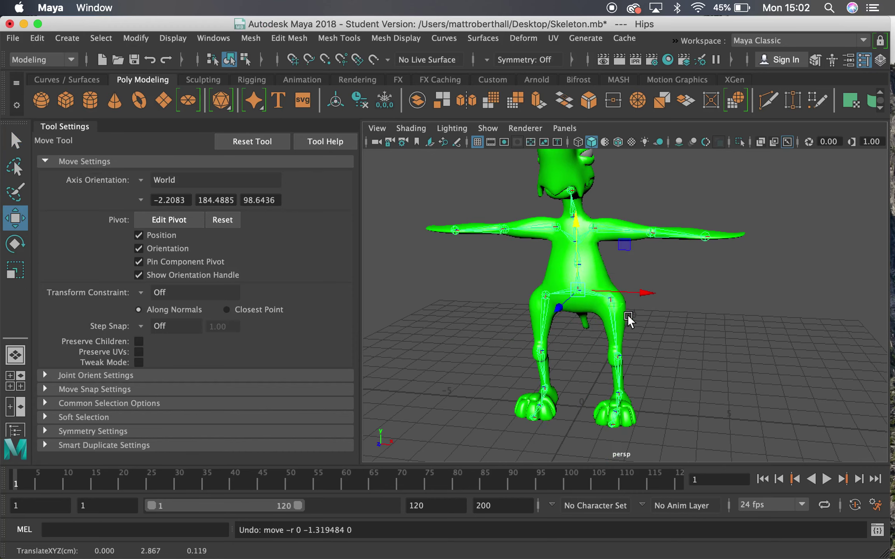
# - Add the turtle body mesh to the selection alongside the hips joint
pyautogui.keyDown('alt'); pyautogui.moveTo(667, 325); pyautogui.dragTo(578, 282); pyautogui.keyUp('alt')
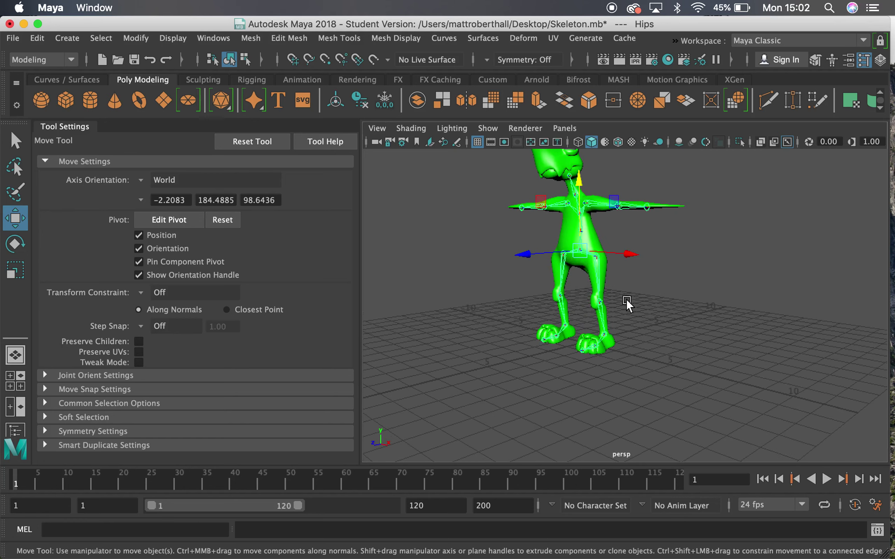
pyautogui.keyDown('alt'); pyautogui.moveTo(559, 239); pyautogui.dragTo(589, 264, button='right'); pyautogui.keyUp('alt')
pyautogui.keyDown('alt'); pyautogui.moveTo(588, 261); pyautogui.dragTo(599, 279, button='middle'); pyautogui.keyUp('alt')
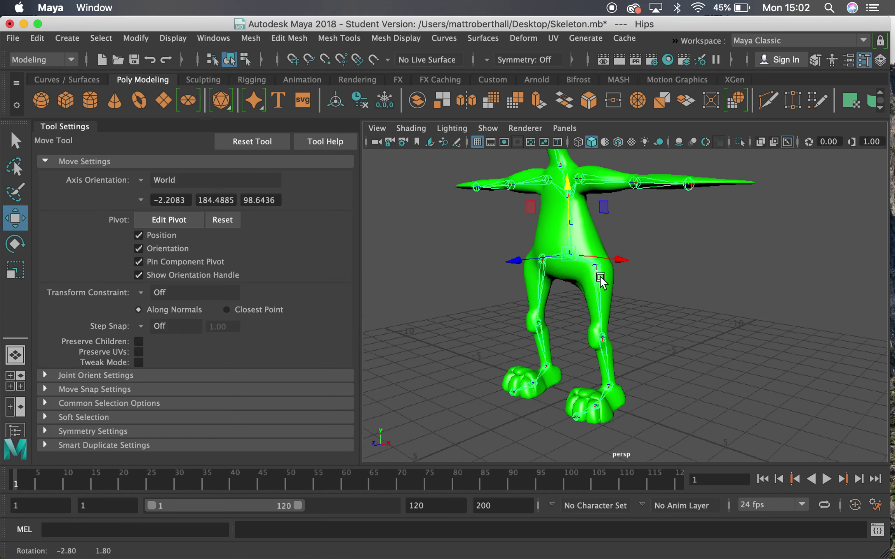
pyautogui.keyDown('alt'); pyautogui.moveTo(599, 279); pyautogui.dragTo(611, 280); pyautogui.keyUp('alt')
pyautogui.keyDown('alt'); pyautogui.moveTo(598, 279); pyautogui.dragTo(613, 281, button='right'); pyautogui.keyUp('alt')
pyautogui.keyDown('alt'); pyautogui.moveTo(613, 281); pyautogui.dragTo(603, 298, button='middle'); pyautogui.keyUp('alt')
pyautogui.click(582, 245)
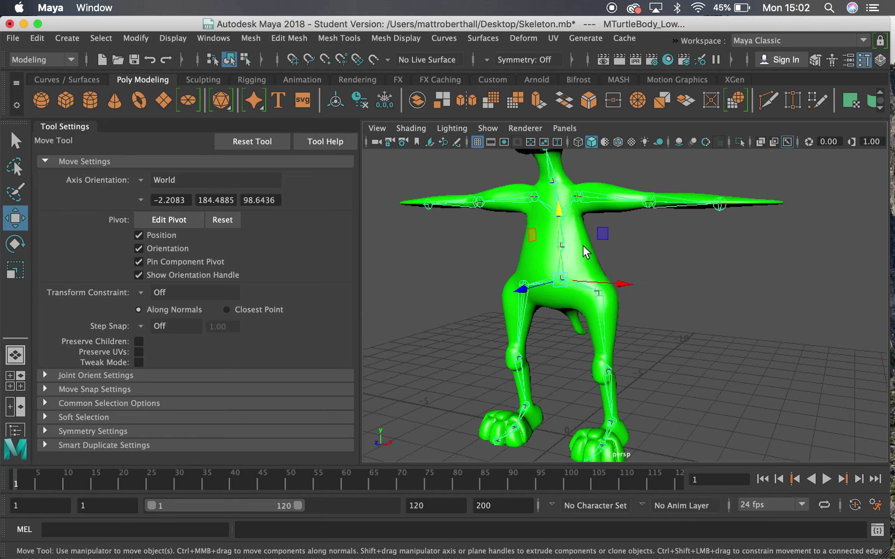
# - Bind the body mesh to the joint hierarchy with Bind Skin, setting max influences to 2
pyautogui.click(66, 59)
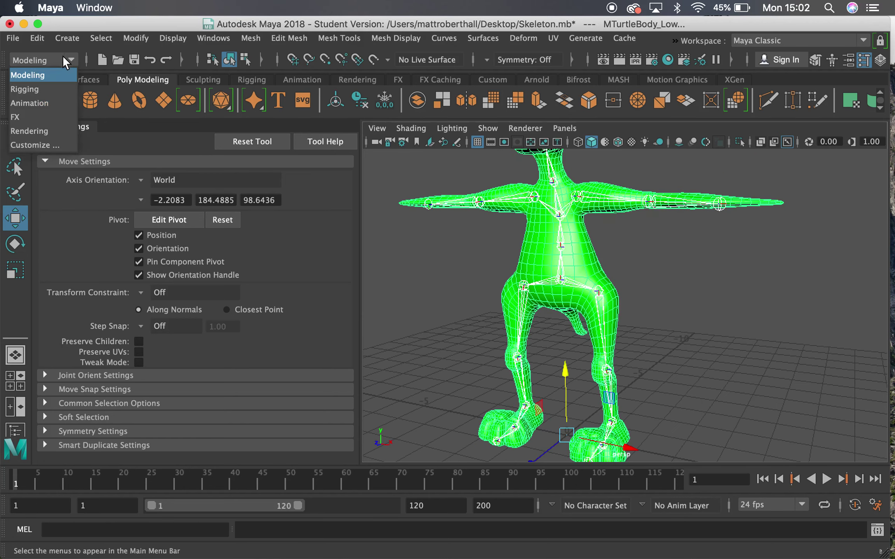
pyautogui.click(42, 87)
pyautogui.click(290, 38)
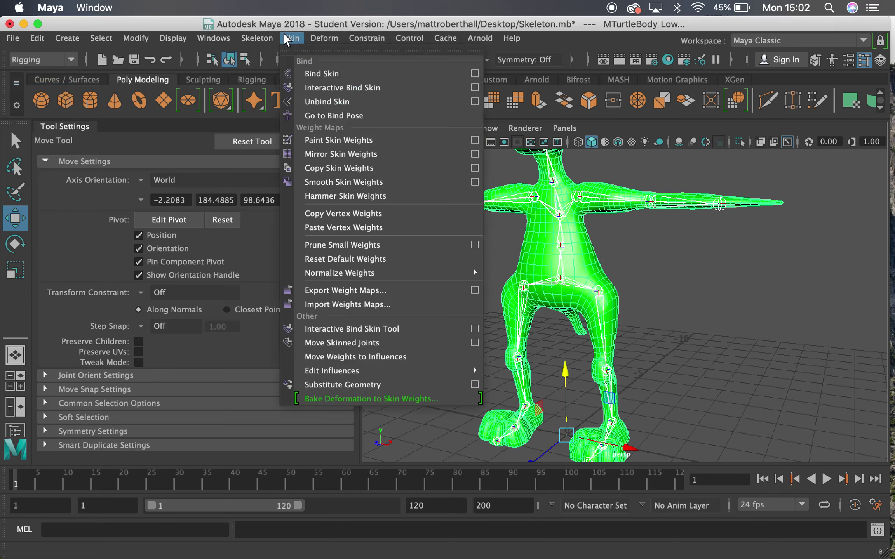
pyautogui.click(475, 74)
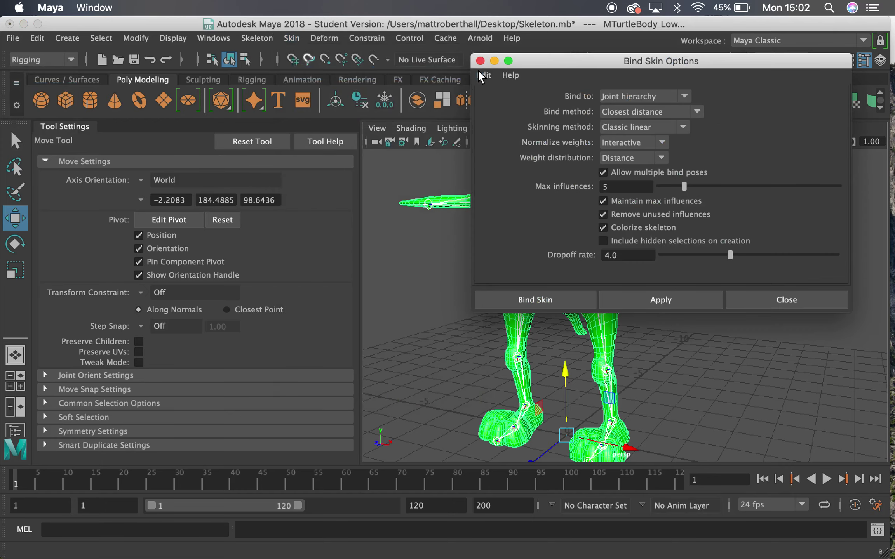
pyautogui.click(623, 186)
pyautogui.write('2')
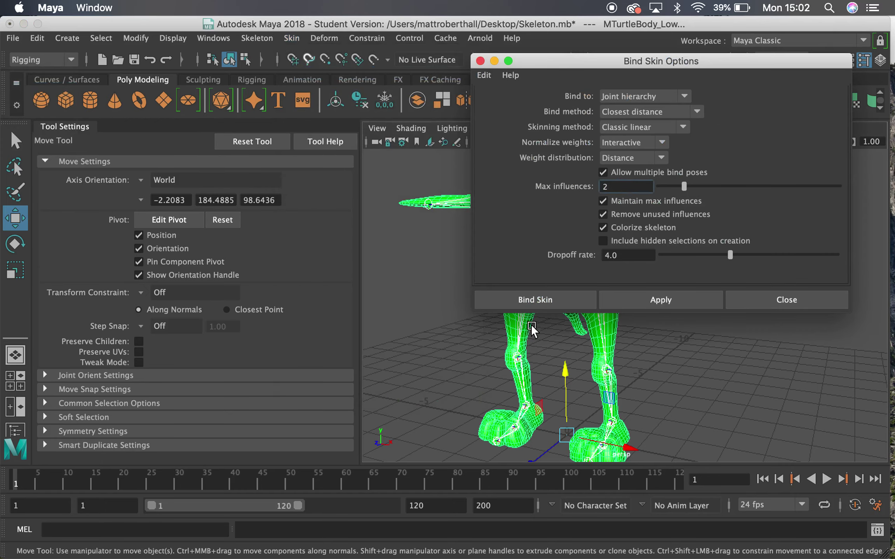
pyautogui.click(532, 301)
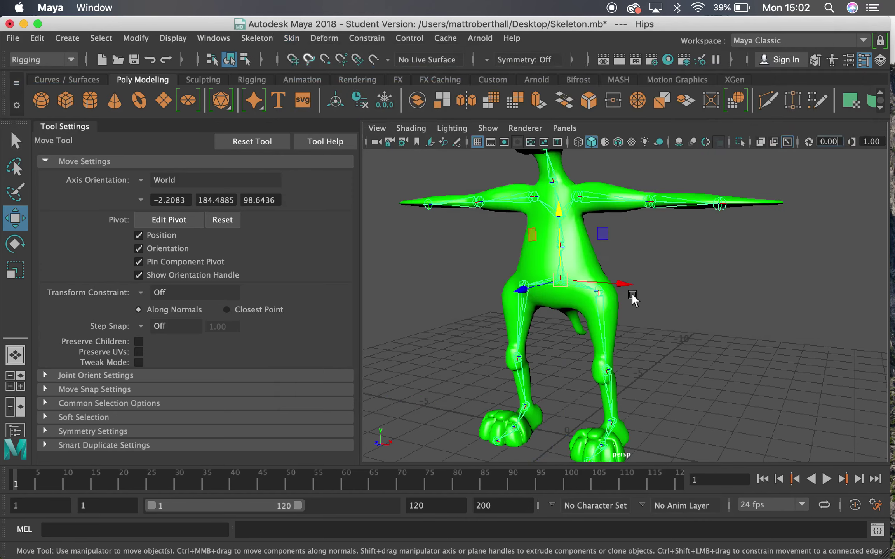
# - Test the bound skin by moving the hips joint down about 4 units, and undo that move
pyautogui.scroll(-5, 606, 287)
pyautogui.keyDown('alt'); pyautogui.moveTo(603, 273); pyautogui.dragTo(575, 318); pyautogui.keyUp('alt')
pyautogui.press('z')
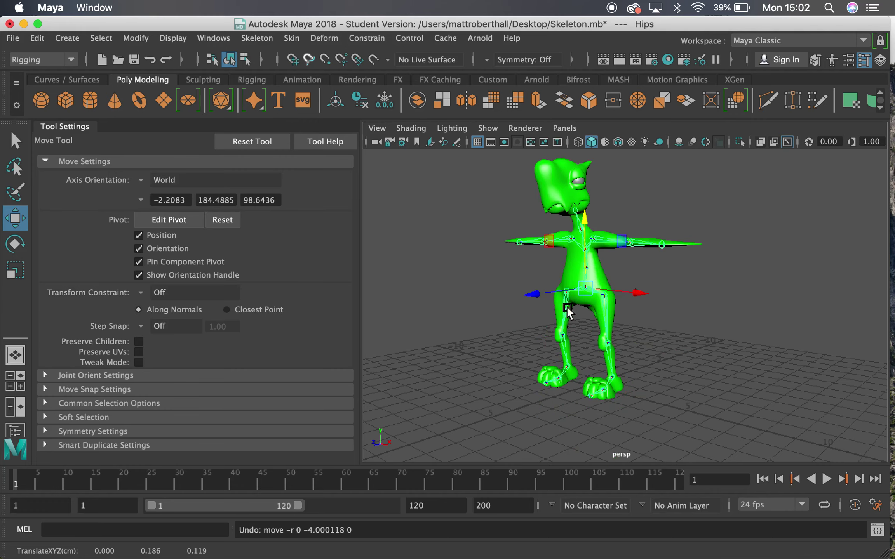
# - Examine the leg joints from the hips through the knees down to the feet from several angles
pyautogui.keyDown('alt'); pyautogui.moveTo(556, 284); pyautogui.dragTo(490, 285); pyautogui.keyUp('alt')
pyautogui.keyDown('alt'); pyautogui.moveTo(497, 295); pyautogui.dragTo(626, 390, button='right'); pyautogui.keyUp('alt')
pyautogui.keyDown('alt'); pyautogui.moveTo(633, 380); pyautogui.dragTo(665, 263, button='middle'); pyautogui.keyUp('alt')
pyautogui.keyDown('alt'); pyautogui.moveTo(583, 218); pyautogui.dragTo(544, 220); pyautogui.keyUp('alt')
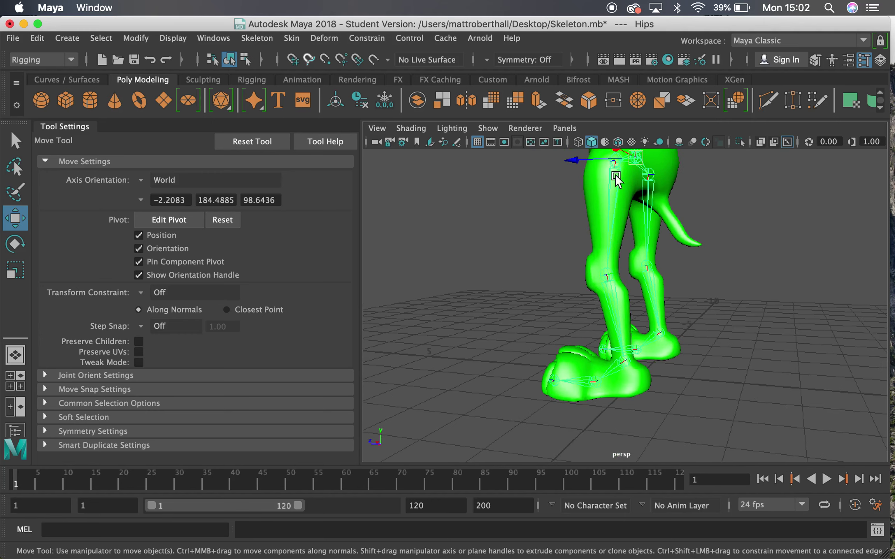
pyautogui.keyDown('alt'); pyautogui.moveTo(598, 183); pyautogui.dragTo(614, 189); pyautogui.keyUp('alt')
pyautogui.keyDown('alt'); pyautogui.moveTo(614, 188); pyautogui.dragTo(623, 200, button='right'); pyautogui.keyUp('alt')
pyautogui.keyDown('alt'); pyautogui.moveTo(623, 200); pyautogui.dragTo(598, 264, button='middle'); pyautogui.keyUp('alt')
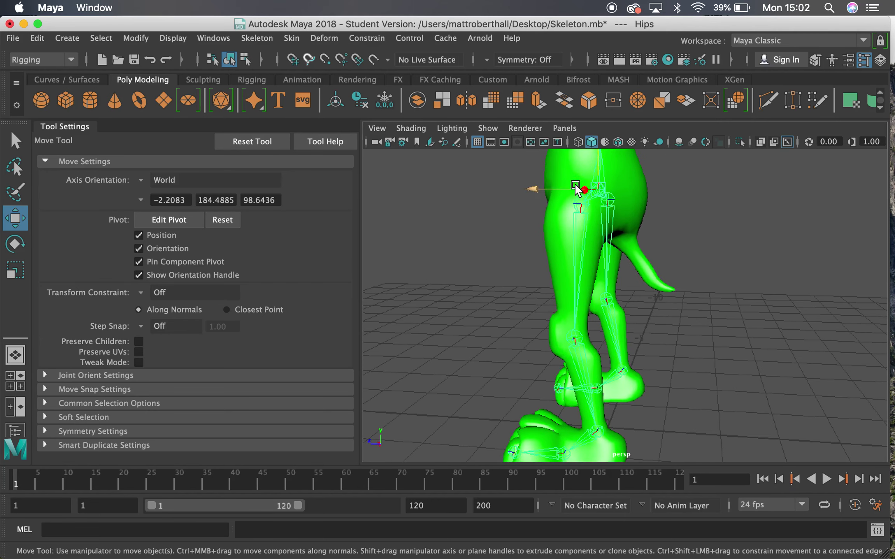
pyautogui.keyDown('alt'); pyautogui.moveTo(577, 337); pyautogui.dragTo(561, 273, button='middle'); pyautogui.keyUp('alt')
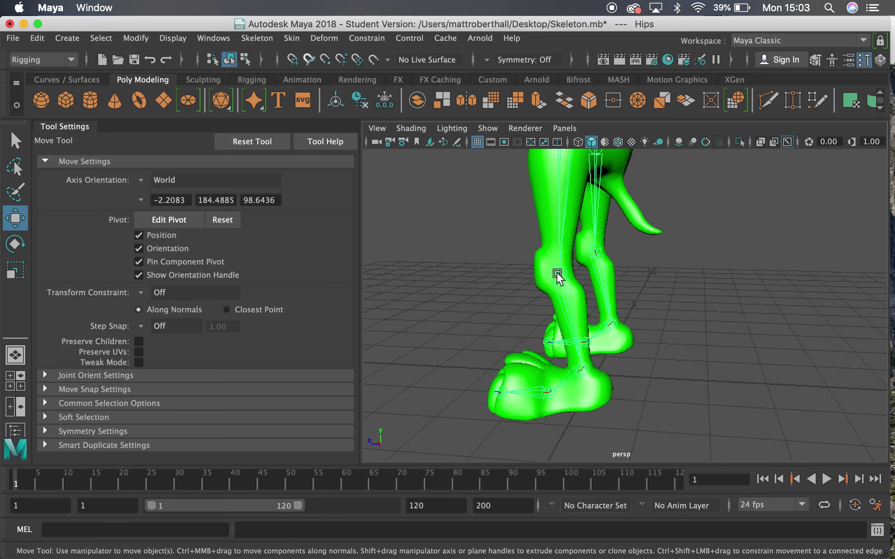
pyautogui.keyDown('alt'); pyautogui.moveTo(559, 278); pyautogui.dragTo(610, 250); pyautogui.keyUp('alt')
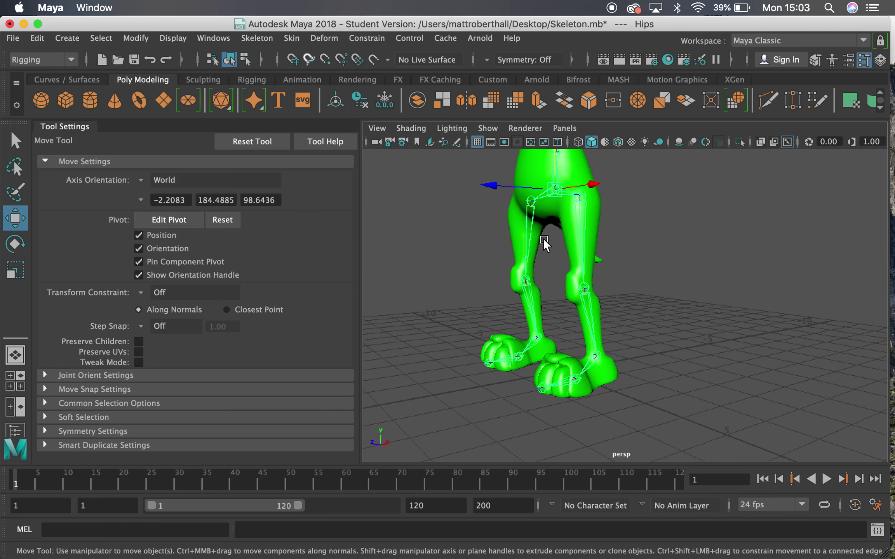
pyautogui.keyDown('alt'); pyautogui.moveTo(542, 238); pyautogui.dragTo(538, 251, button='right'); pyautogui.keyUp('alt')
pyautogui.keyDown('alt'); pyautogui.moveTo(539, 252); pyautogui.dragTo(534, 266, button='middle'); pyautogui.keyUp('alt')
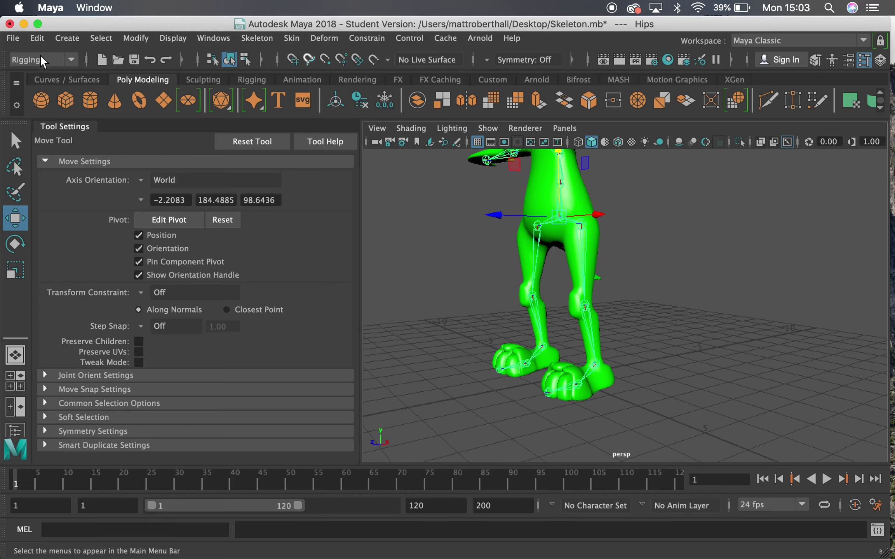
# - Start the Create IK Handle tool with Rotate-Plane Solver as its current solver
pyautogui.click(263, 34)
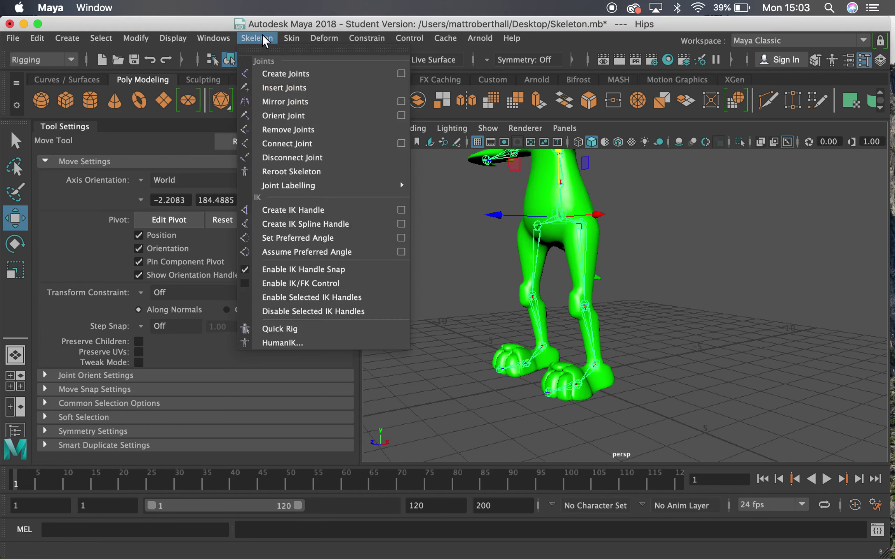
pyautogui.click(336, 212)
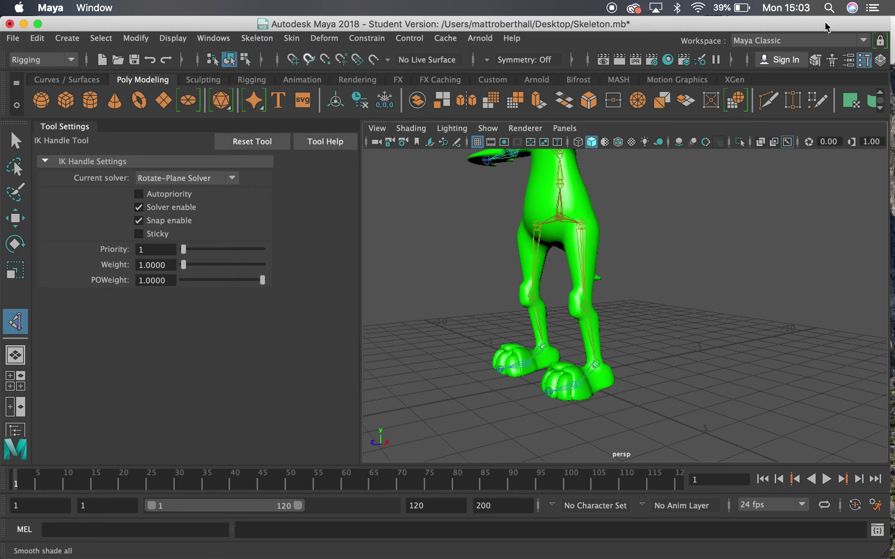
pyautogui.click(815, 60)
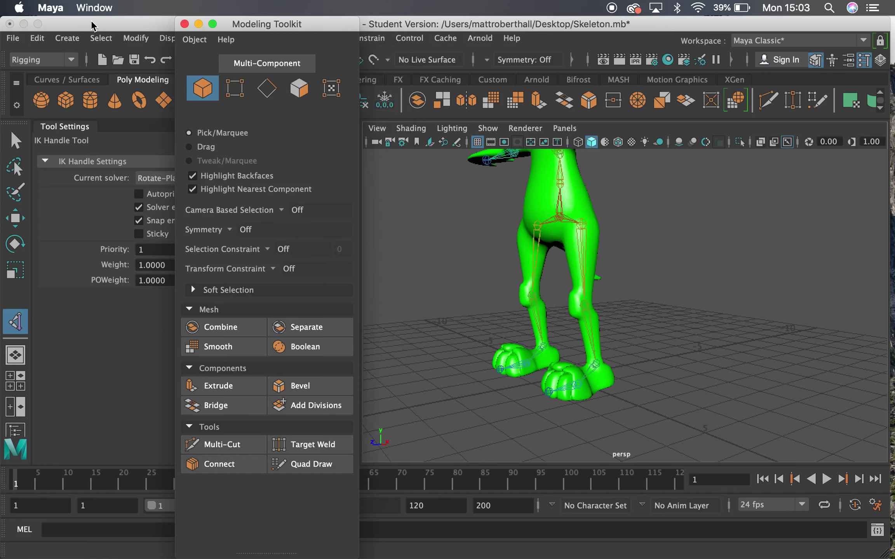
pyautogui.click(184, 24)
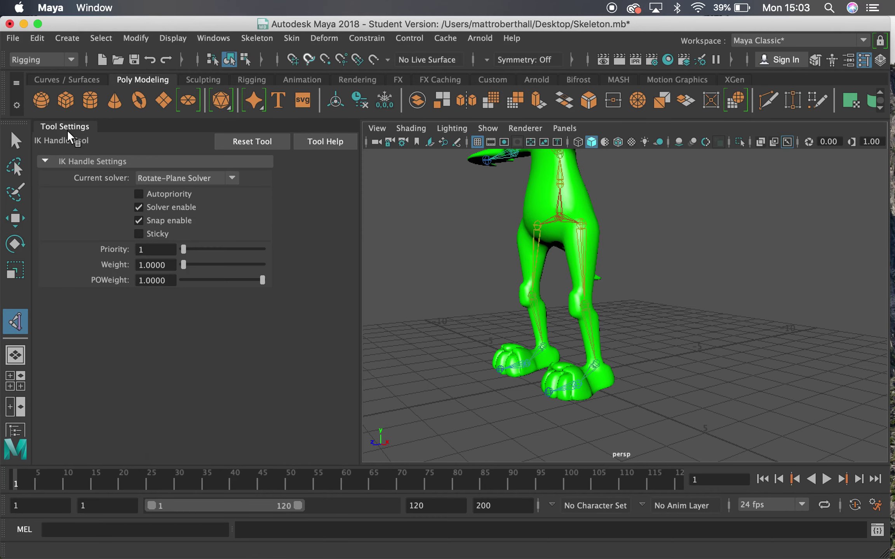
pyautogui.click(201, 179)
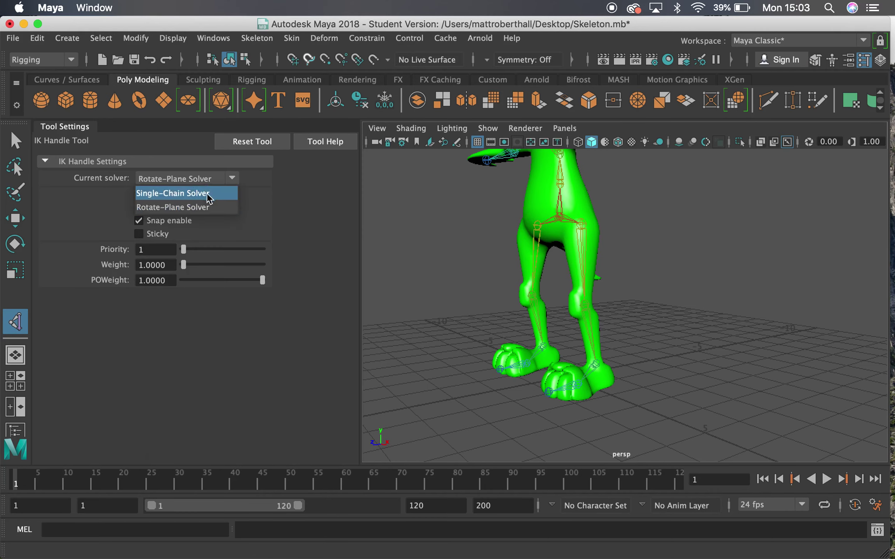
pyautogui.click(206, 194)
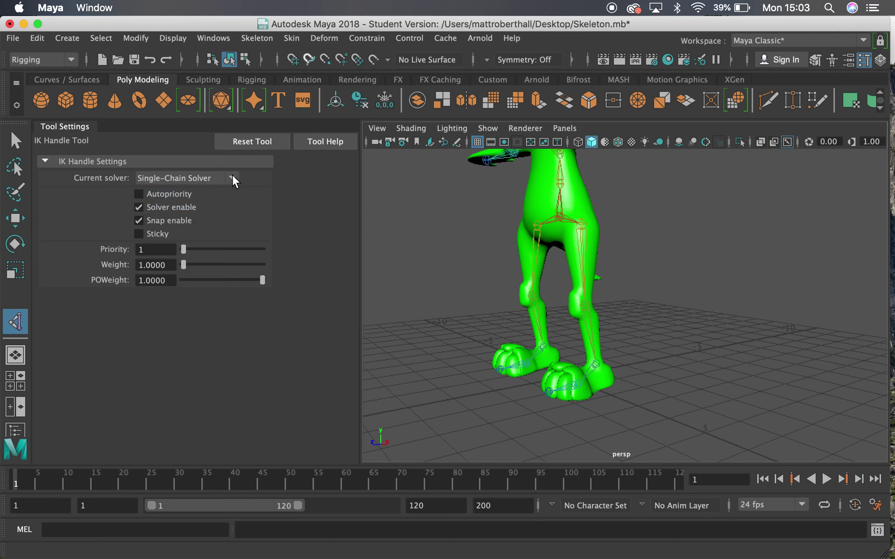
pyautogui.click(232, 175)
pyautogui.click(216, 205)
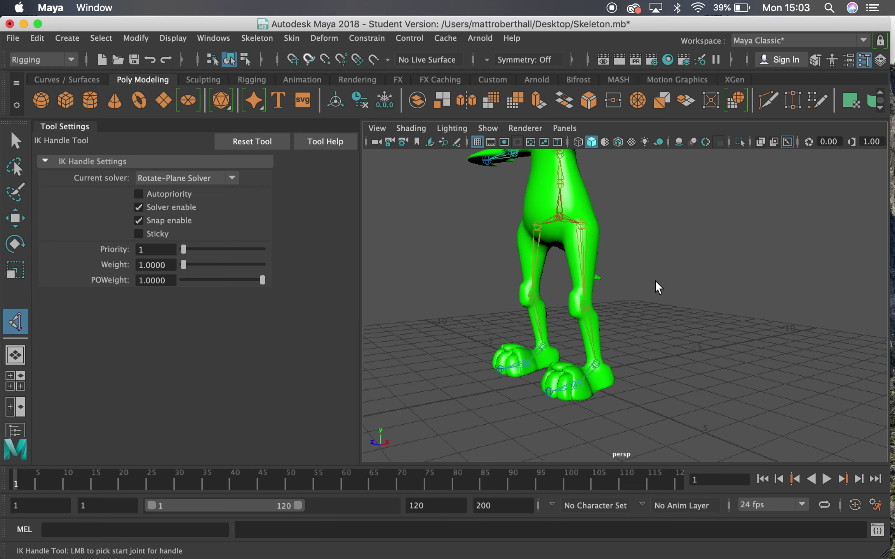
# - Create an IK handle from the left upper leg joint to the left ankle joint
pyautogui.keyDown('alt'); pyautogui.moveTo(656, 287); pyautogui.dragTo(534, 300); pyautogui.keyUp('alt')
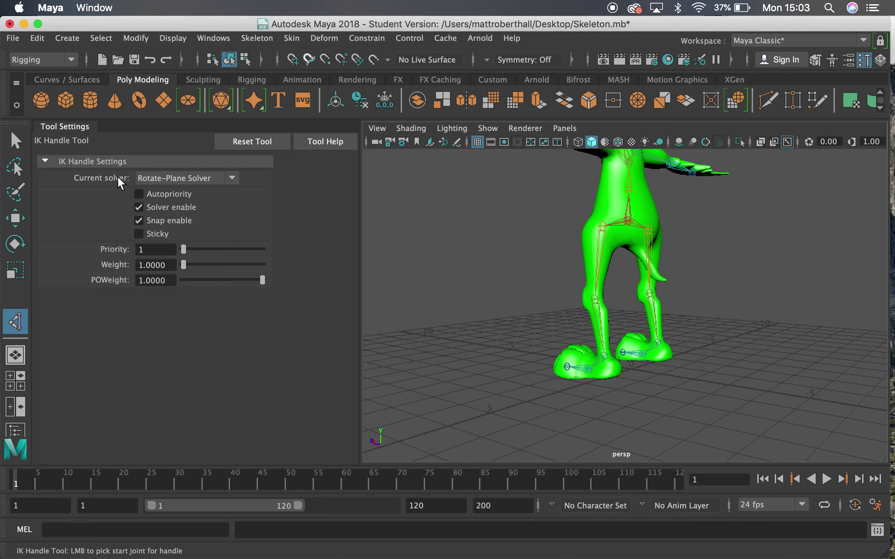
pyautogui.keyDown('alt'); pyautogui.moveTo(424, 220); pyautogui.dragTo(543, 242); pyautogui.keyUp('alt')
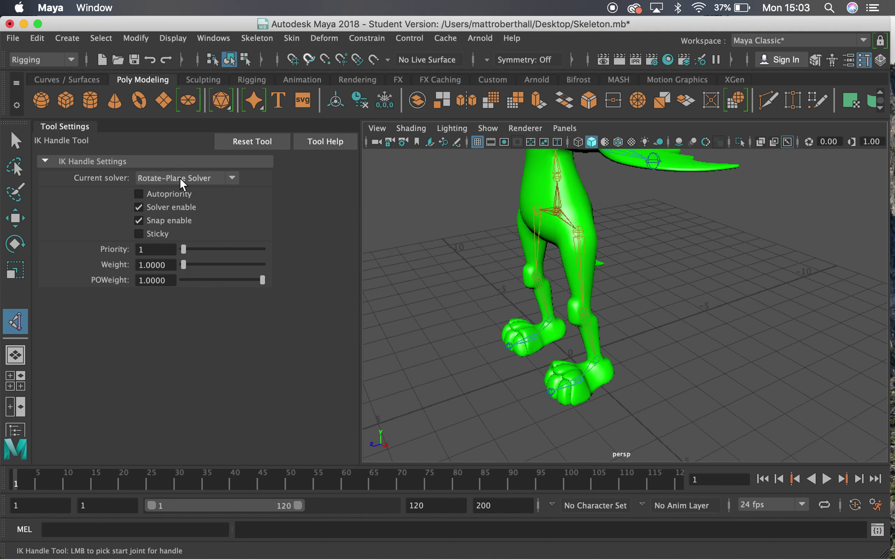
pyautogui.keyDown('alt'); pyautogui.moveTo(455, 260); pyautogui.dragTo(422, 229); pyautogui.keyUp('alt')
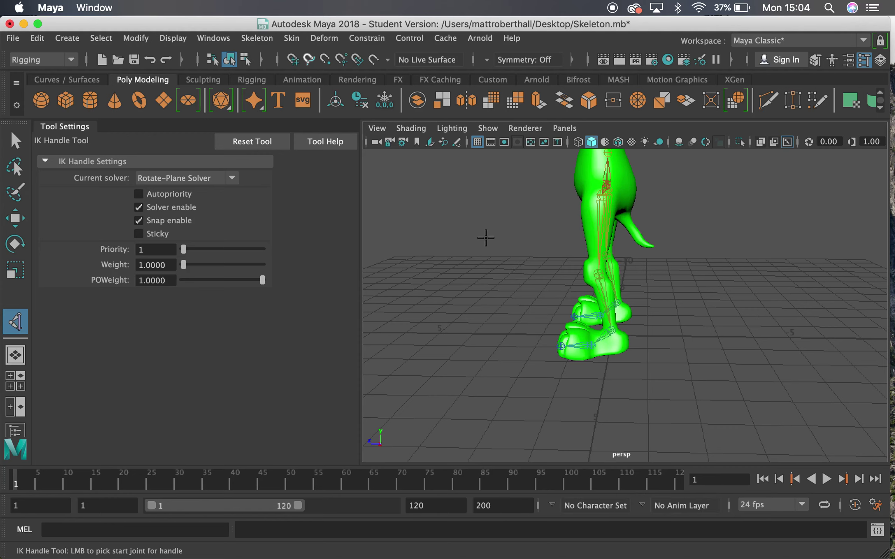
pyautogui.keyDown('alt'); pyautogui.moveTo(521, 234); pyautogui.dragTo(472, 224); pyautogui.keyUp('alt')
pyautogui.keyDown('alt'); pyautogui.moveTo(471, 224); pyautogui.dragTo(521, 234, button='right'); pyautogui.keyUp('alt')
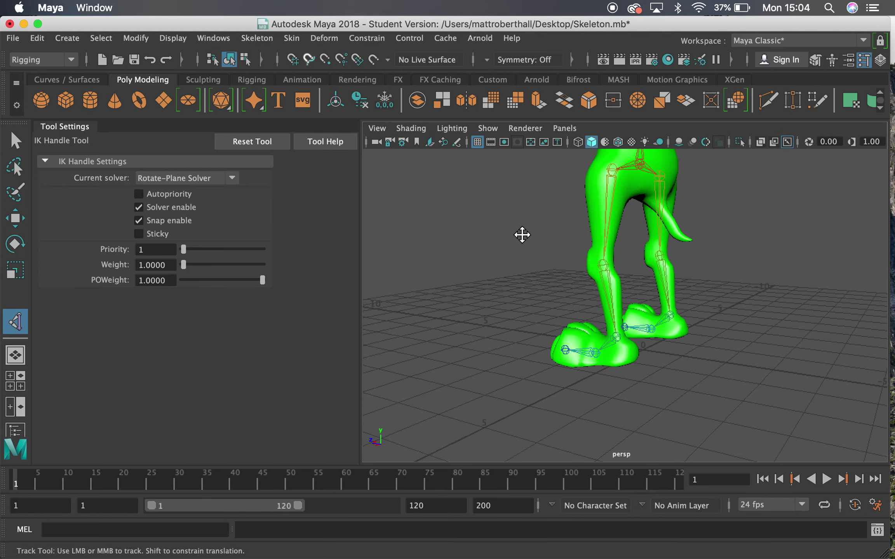
pyautogui.keyDown('alt'); pyautogui.moveTo(522, 234); pyautogui.dragTo(459, 263, button='middle'); pyautogui.keyUp('alt')
pyautogui.click(552, 195)
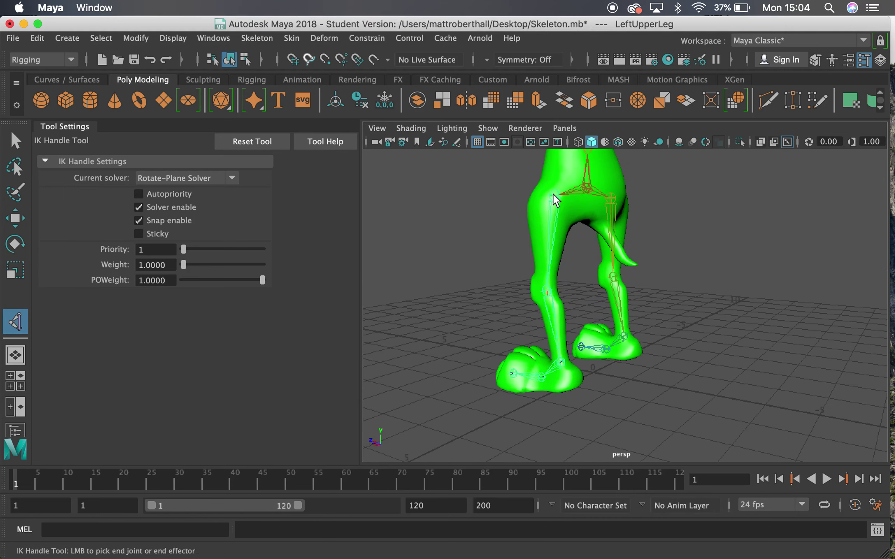
pyautogui.click(561, 363)
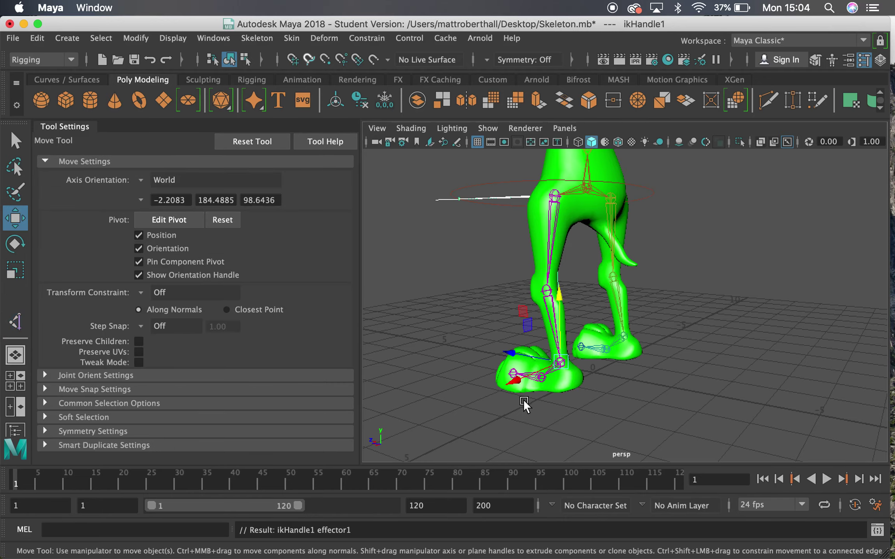
# - Show the Outliner and move the left leg's IK handle upward and outward to test how the leg bends
pyautogui.moveTo(499, 279)
pyautogui.keyDown('alt'); pyautogui.mouseDown()
pyautogui.moveTo(633, 309)
pyautogui.moveTo(698, 293)
pyautogui.moveTo(695, 278)
pyautogui.moveTo(622, 281)
pyautogui.moveTo(481, 310)
pyautogui.moveTo(487, 280)
pyautogui.mouseUp(); pyautogui.keyUp('alt')
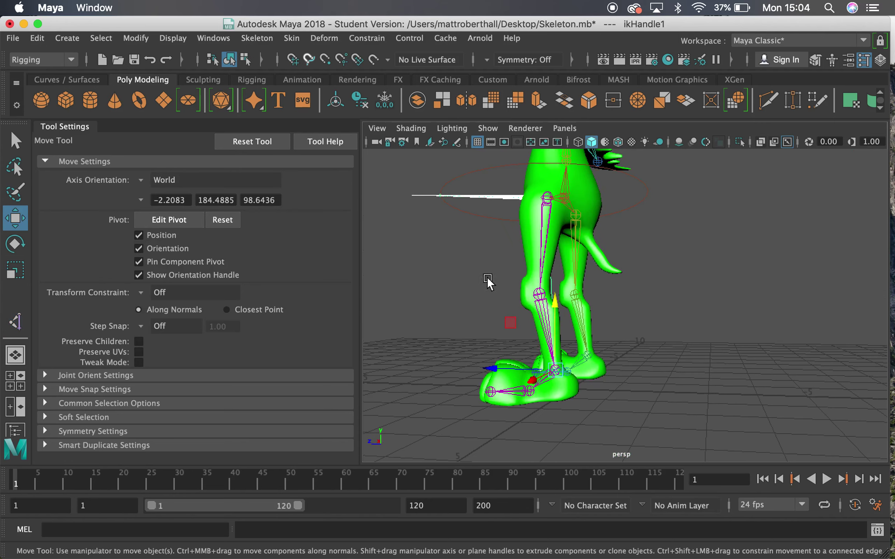
pyautogui.click(16, 430)
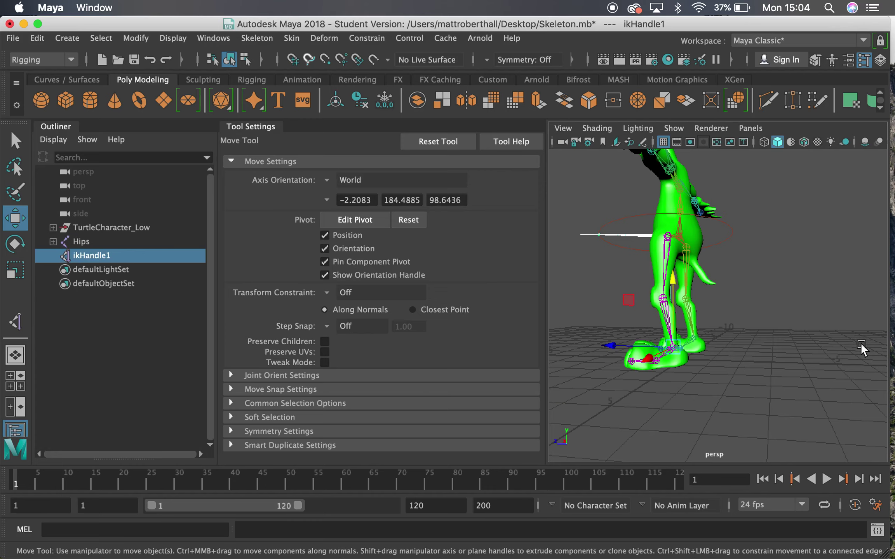
pyautogui.keyDown('alt'); pyautogui.moveTo(678, 322); pyautogui.dragTo(695, 299); pyautogui.keyUp('alt')
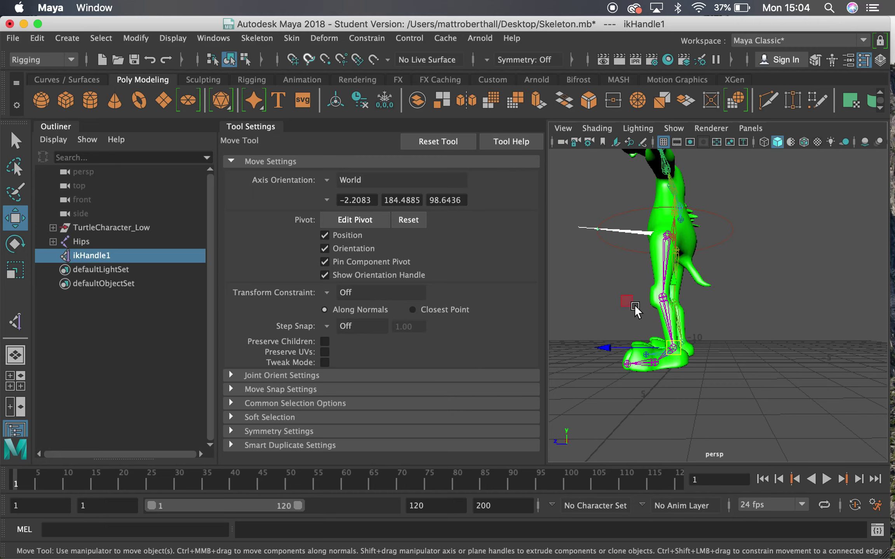
pyautogui.moveTo(634, 305); pyautogui.dragTo(618, 251)
pyautogui.keyDown('alt'); pyautogui.moveTo(617, 252); pyautogui.dragTo(802, 238); pyautogui.keyUp('alt')
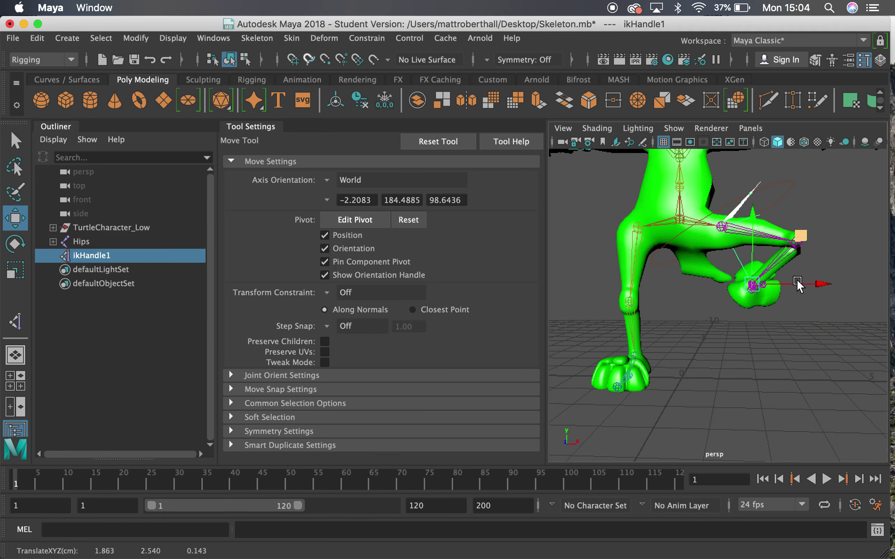
# - Undo the test moves of the left leg's IK handle
pyautogui.press('super+z')
pyautogui.press('super+z')
pyautogui.keyDown('alt'); pyautogui.moveTo(764, 355); pyautogui.dragTo(641, 359); pyautogui.keyUp('alt')
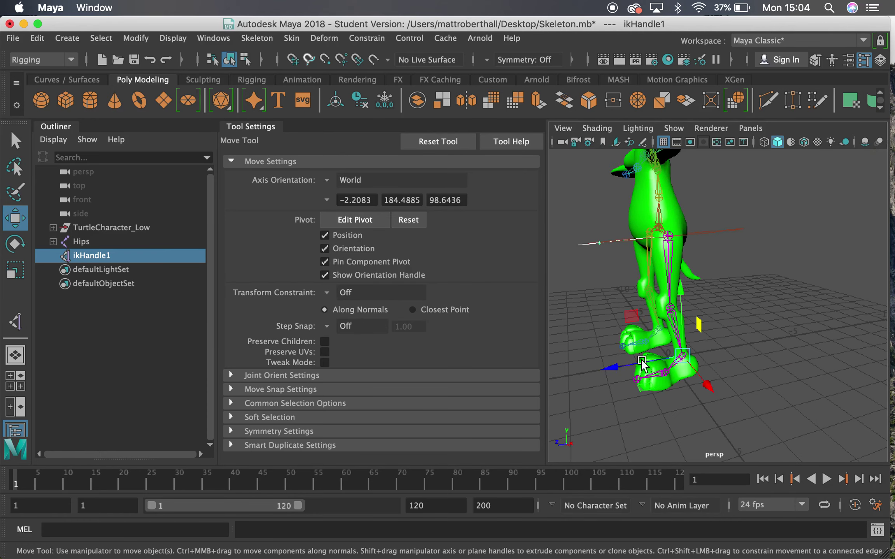
pyautogui.keyDown('alt'); pyautogui.moveTo(765, 222); pyautogui.dragTo(674, 280, button='right'); pyautogui.keyUp('alt')
pyautogui.keyDown('alt'); pyautogui.moveTo(674, 280); pyautogui.dragTo(748, 275); pyautogui.keyUp('alt')
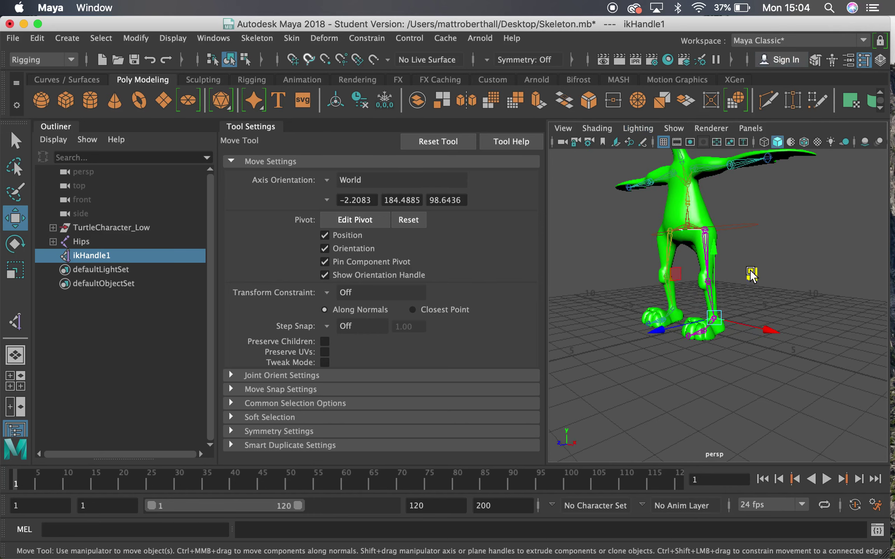
# - Try lifting the left leg's IK handle inward toward the other leg, and undo the move
pyautogui.moveTo(751, 274)
pyautogui.mouseDown(button='middle')
pyautogui.moveTo(767, 212)
pyautogui.moveTo(742, 258)
pyautogui.mouseUp(button='middle')
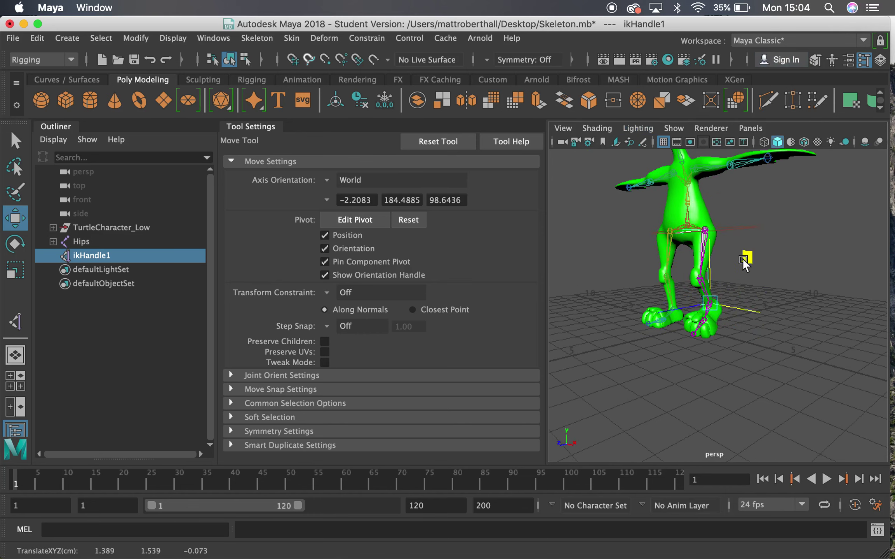
pyautogui.moveTo(743, 259); pyautogui.dragTo(703, 217)
pyautogui.press('super+z')
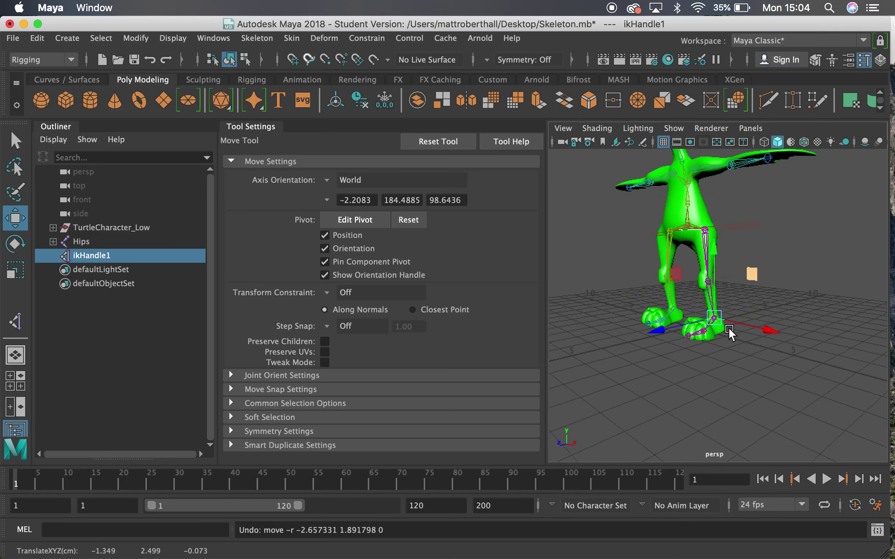
# - Hide the Tool Settings and bring up a side view of the lower legs and feet
pyautogui.keyDown('alt'); pyautogui.moveTo(739, 323); pyautogui.dragTo(676, 319); pyautogui.keyUp('alt')
pyautogui.keyDown('alt'); pyautogui.moveTo(675, 320); pyautogui.dragTo(737, 384, button='right'); pyautogui.keyUp('alt')
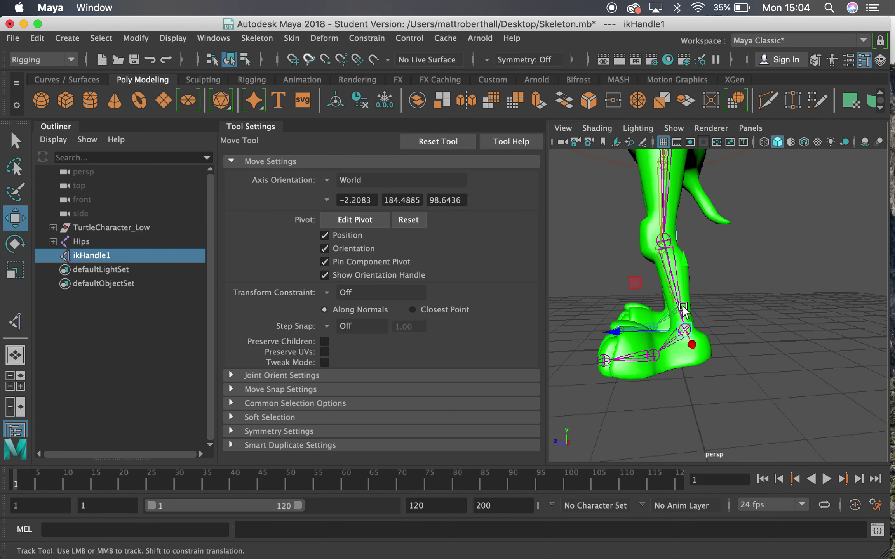
pyautogui.keyDown('alt'); pyautogui.moveTo(683, 314); pyautogui.dragTo(703, 317, button='middle'); pyautogui.keyUp('alt')
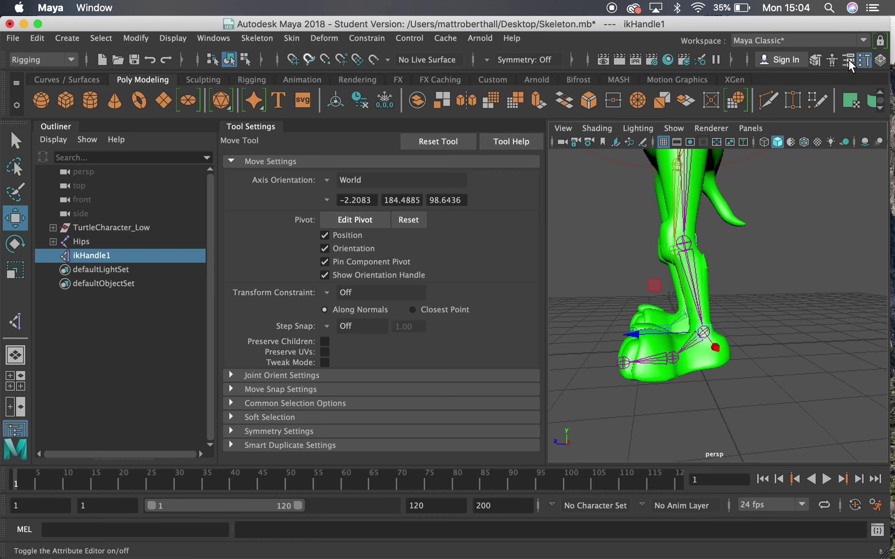
pyautogui.click(862, 59)
pyautogui.keyDown('alt'); pyautogui.moveTo(688, 235); pyautogui.dragTo(487, 241, button='right'); pyautogui.keyUp('alt')
pyautogui.keyDown('alt'); pyautogui.moveTo(538, 280); pyautogui.dragTo(532, 309); pyautogui.keyUp('alt')
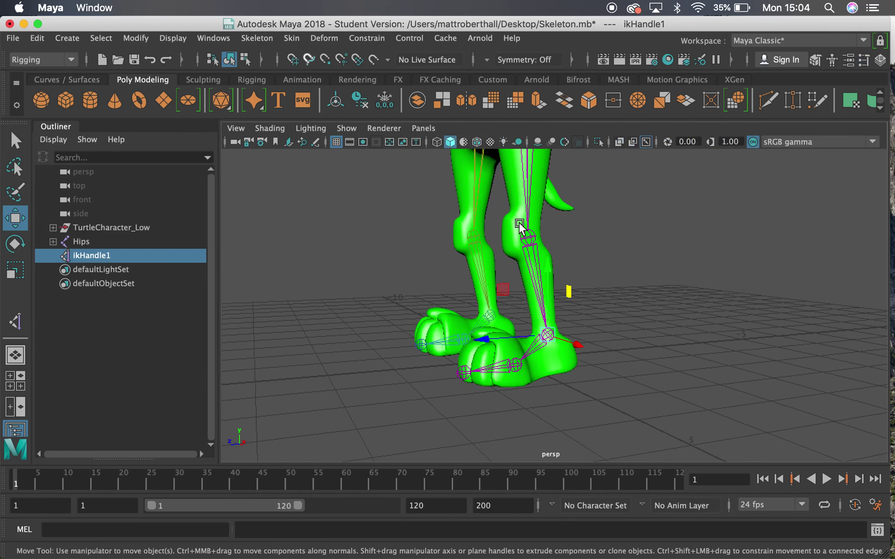
pyautogui.keyDown('alt'); pyautogui.moveTo(519, 225); pyautogui.dragTo(452, 269); pyautogui.keyUp('alt')
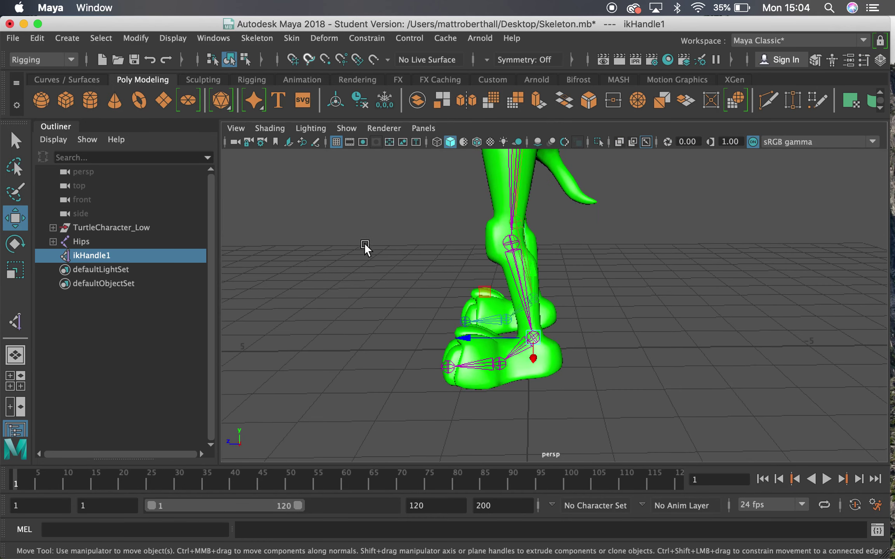
# - Create a locator and move it about 3.26 units forward along Z, in front of the feet
pyautogui.click(65, 39)
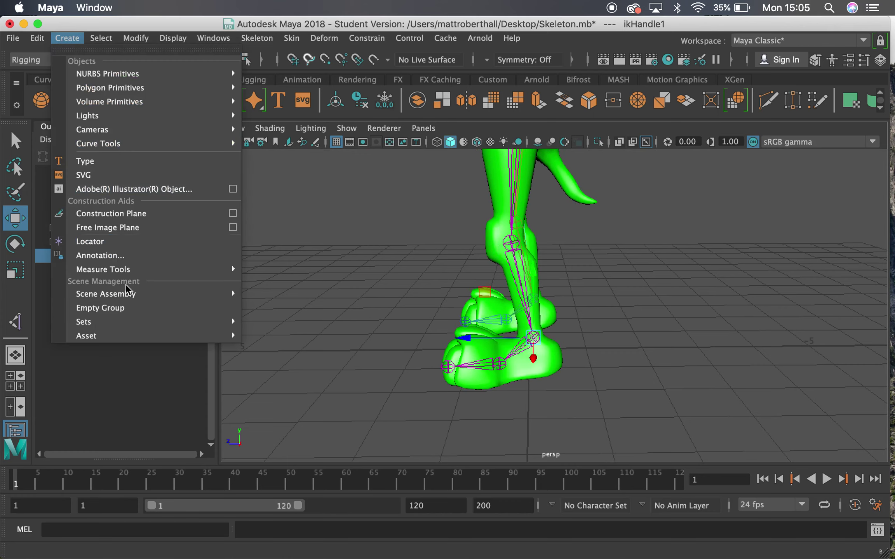
pyautogui.click(94, 245)
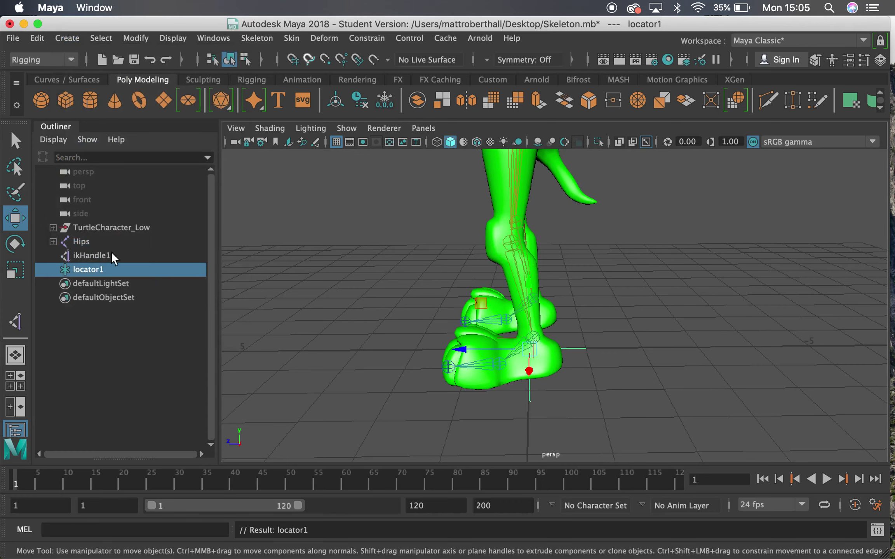
pyautogui.moveTo(456, 347); pyautogui.dragTo(272, 333)
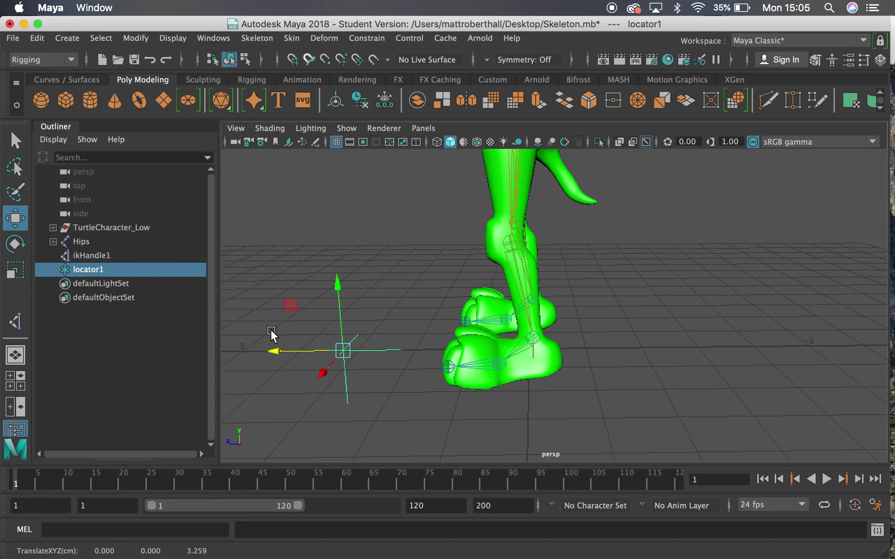
# - Hide the polygons in the viewport and snap the locator onto the left knee joint
pyautogui.click(347, 128)
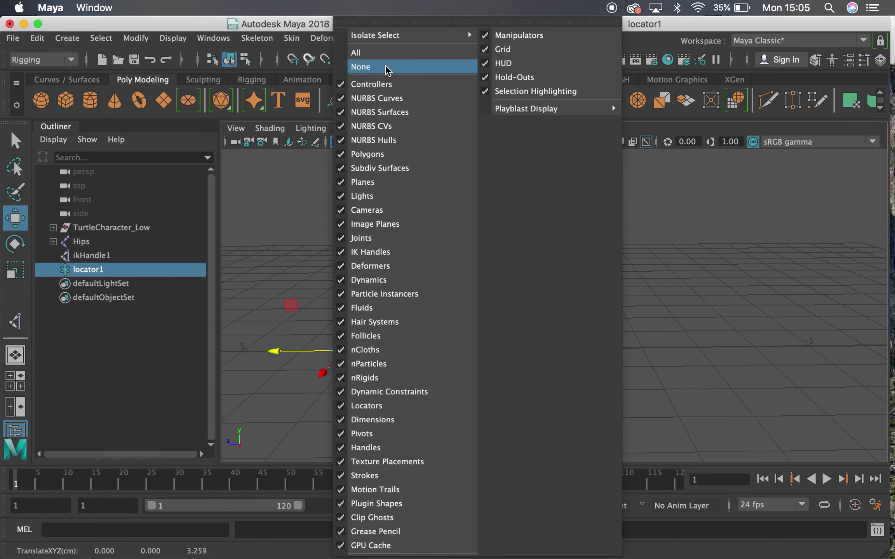
pyautogui.click(368, 155)
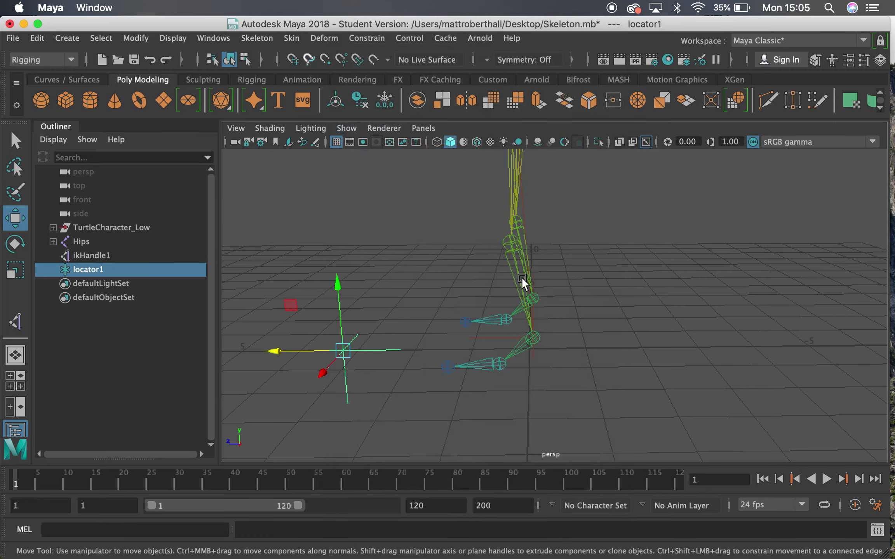
pyautogui.moveTo(522, 277)
pyautogui.keyDown('alt'); pyautogui.mouseDown()
pyautogui.moveTo(577, 254)
pyautogui.moveTo(536, 267)
pyautogui.mouseUp(); pyautogui.keyUp('alt')
pyautogui.press('v')
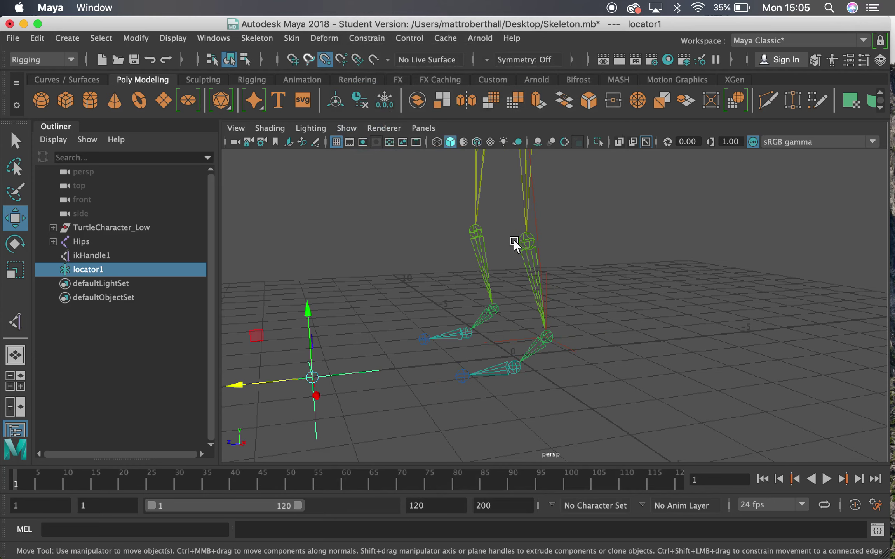
pyautogui.moveTo(521, 237)
pyautogui.mouseDown(button='middle')
pyautogui.moveTo(527, 247)
pyautogui.moveTo(495, 355)
pyautogui.moveTo(508, 239)
pyautogui.mouseUp(button='middle')
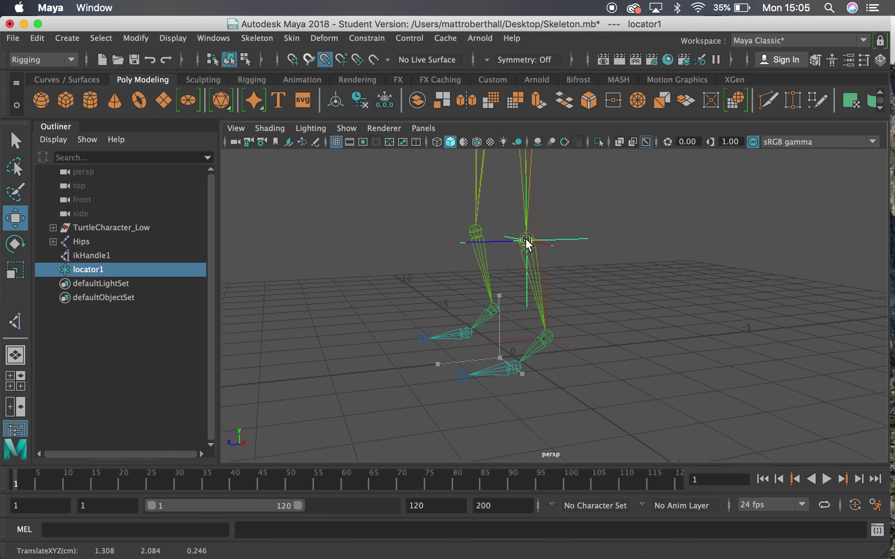
# - Place the locator out in front of the left knee and show the polygons again
pyautogui.keyDown('alt'); pyautogui.moveTo(536, 265); pyautogui.dragTo(704, 269); pyautogui.keyUp('alt')
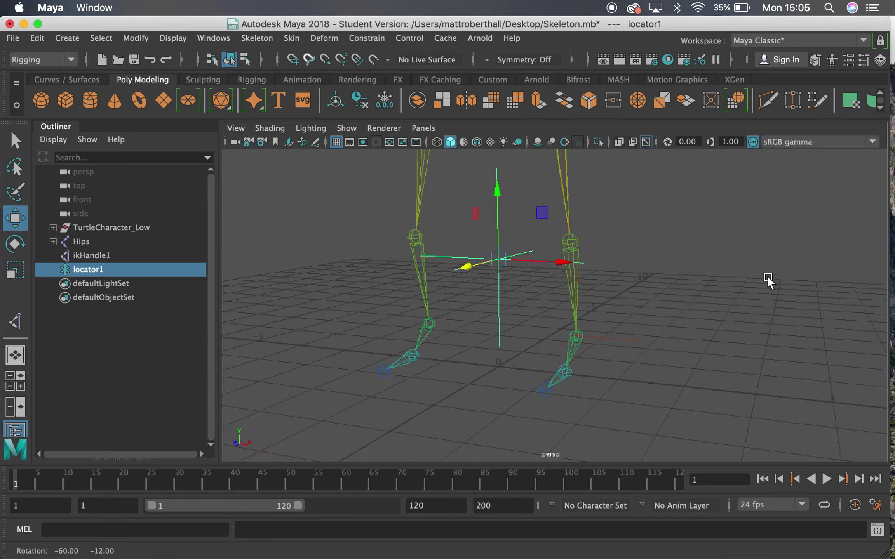
pyautogui.keyDown('alt'); pyautogui.moveTo(767, 275); pyautogui.dragTo(777, 275); pyautogui.keyUp('alt')
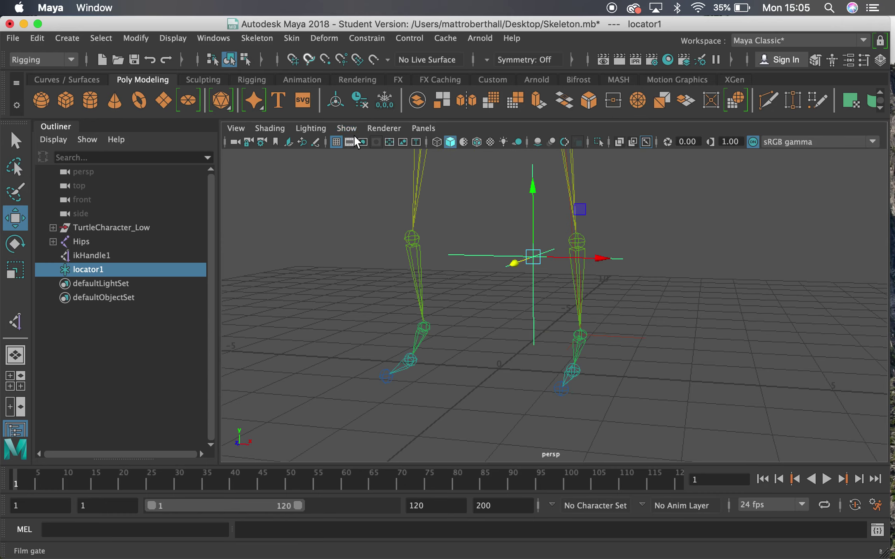
pyautogui.keyDown('alt'); pyautogui.moveTo(600, 258); pyautogui.dragTo(540, 264); pyautogui.keyUp('alt')
pyautogui.keyDown('alt'); pyautogui.moveTo(559, 319); pyautogui.dragTo(538, 324); pyautogui.keyUp('alt')
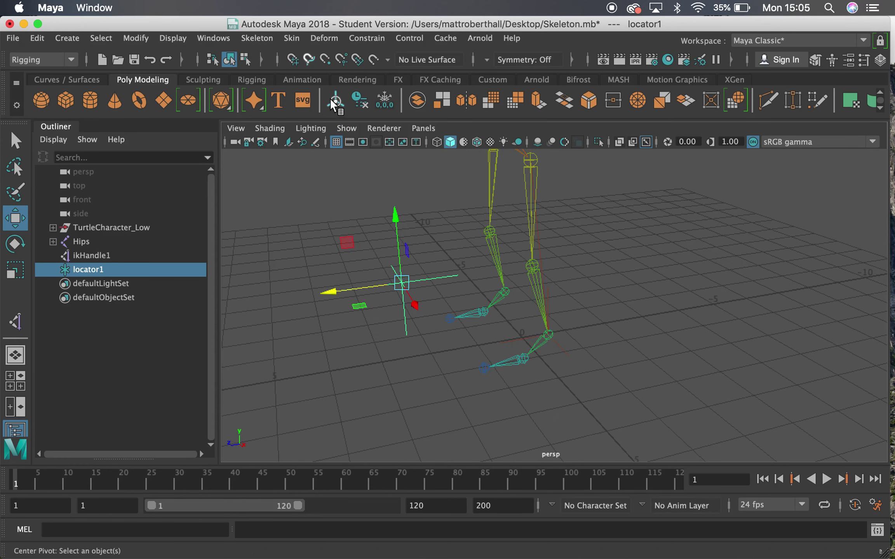
pyautogui.click(344, 129)
pyautogui.click(396, 154)
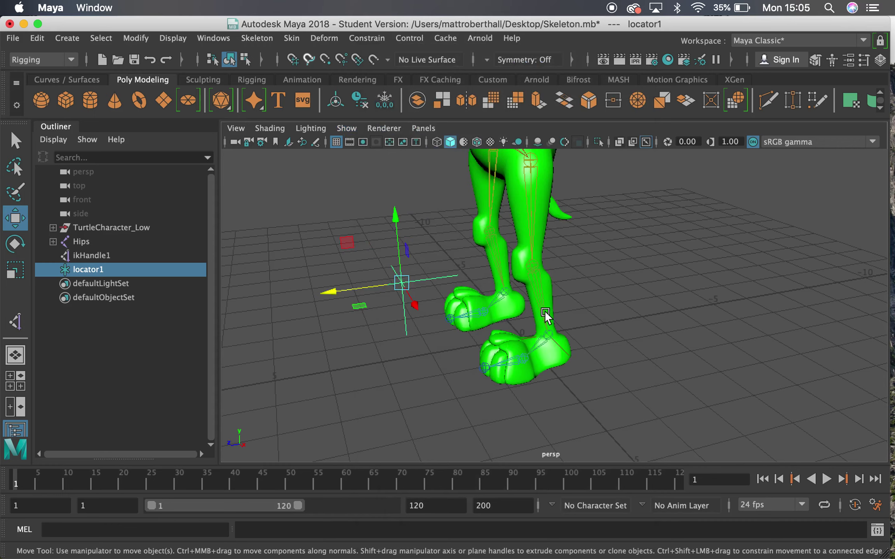
# - Add a Pole Vector constraint with weight 1 between the locator and the left leg's IK handle
pyautogui.keyDown('ctrl'); pyautogui.click(83, 255); pyautogui.keyUp('ctrl')
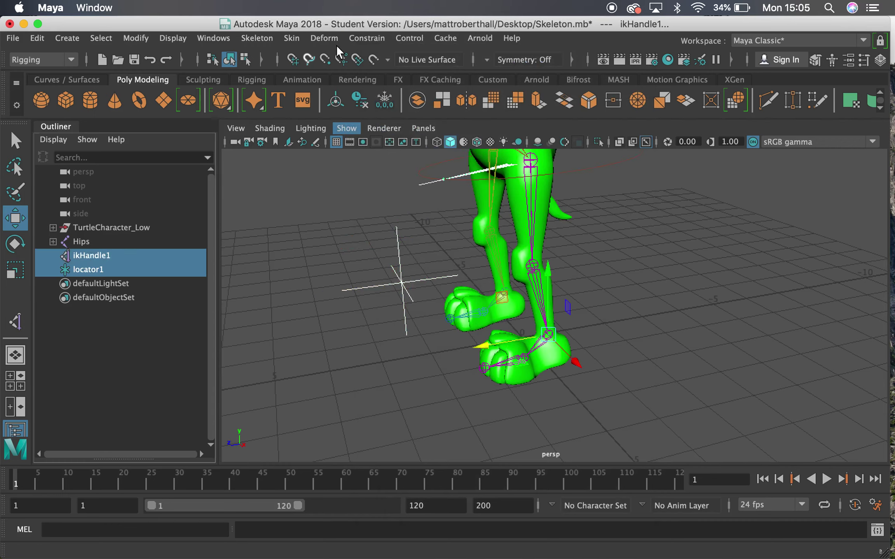
pyautogui.click(364, 41)
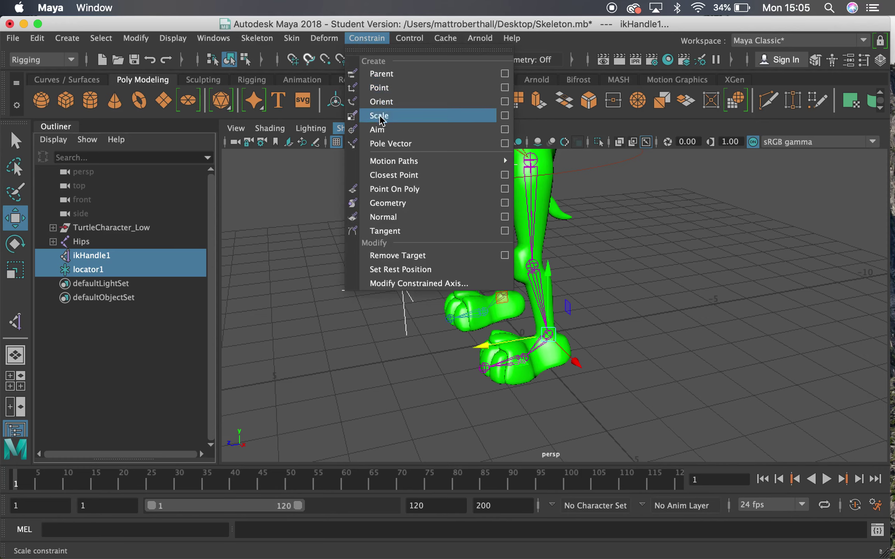
pyautogui.click(505, 144)
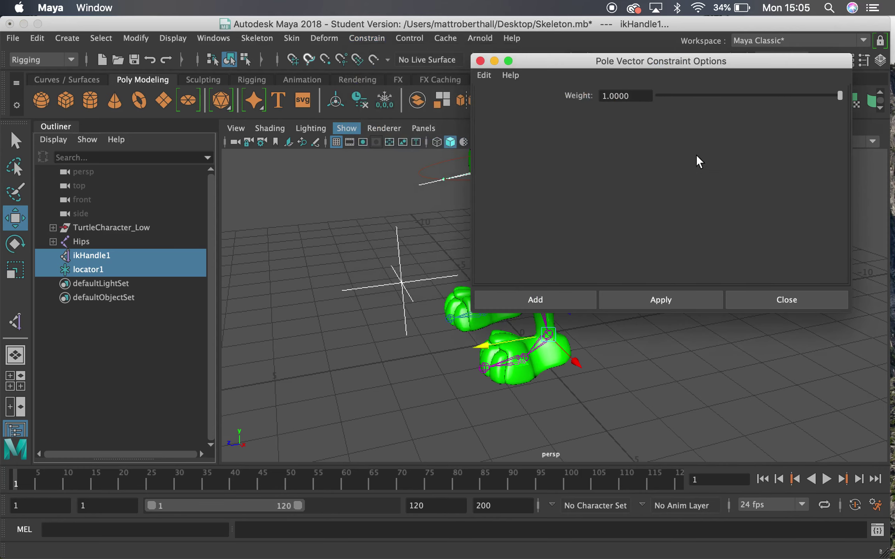
pyautogui.click(560, 302)
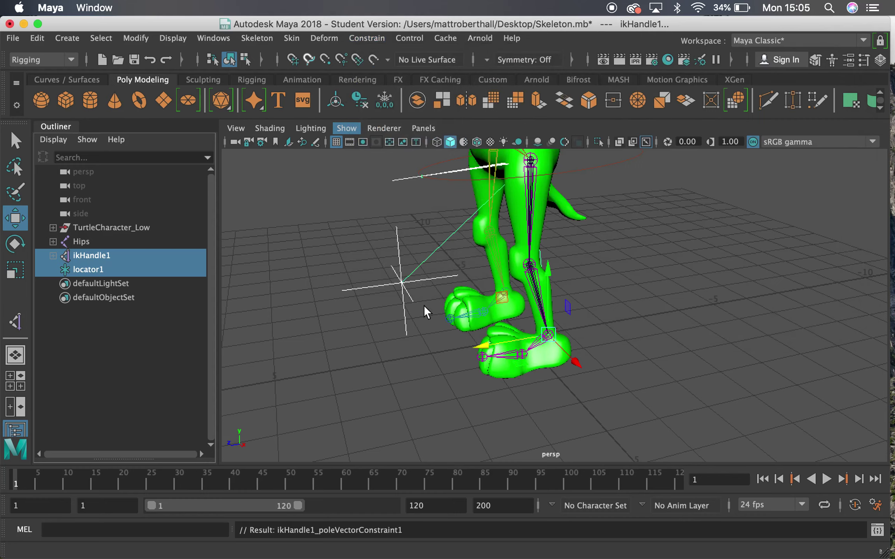
# - Select only the locator and shift it in front of the legs to test how it steers the left knee
pyautogui.keyDown('alt'); pyautogui.moveTo(383, 254); pyautogui.dragTo(624, 331); pyautogui.keyUp('alt')
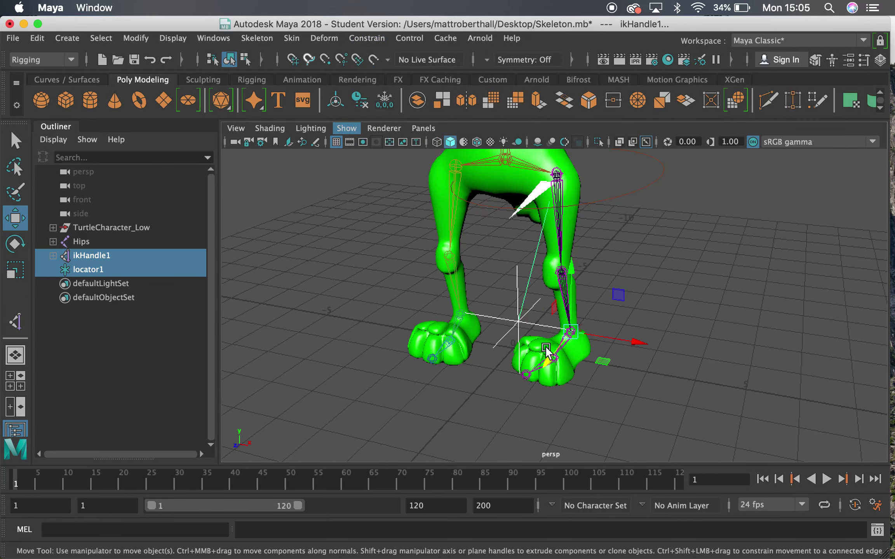
pyautogui.click(491, 339)
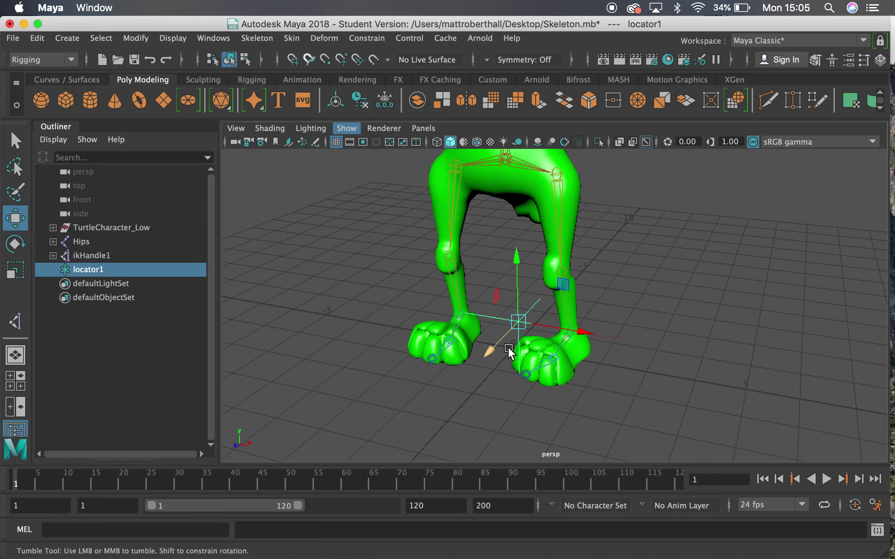
pyautogui.keyDown('alt'); pyautogui.moveTo(507, 347); pyautogui.dragTo(582, 288); pyautogui.keyUp('alt')
pyautogui.moveTo(589, 259); pyautogui.dragTo(554, 290, button='middle')
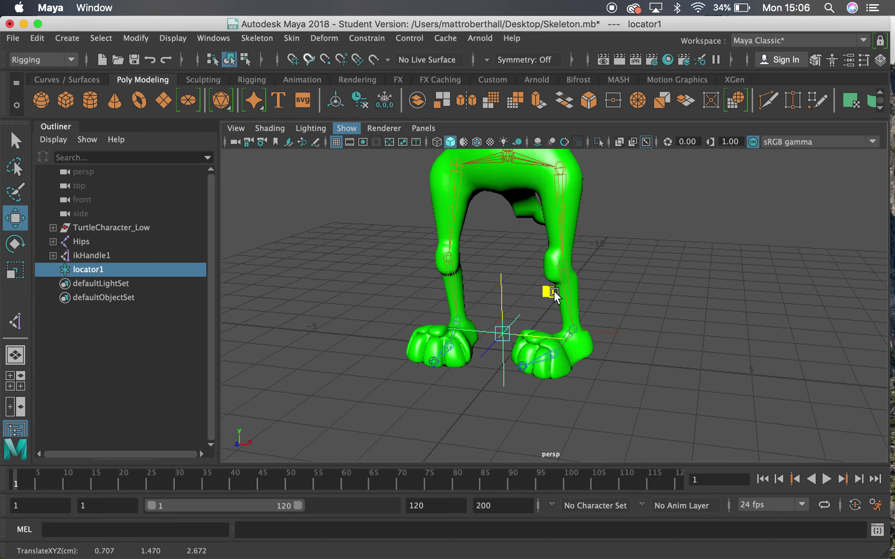
# - Raise the left leg's IK handle and move the locator sideways to test how the bent knee follows it
pyautogui.click(601, 333)
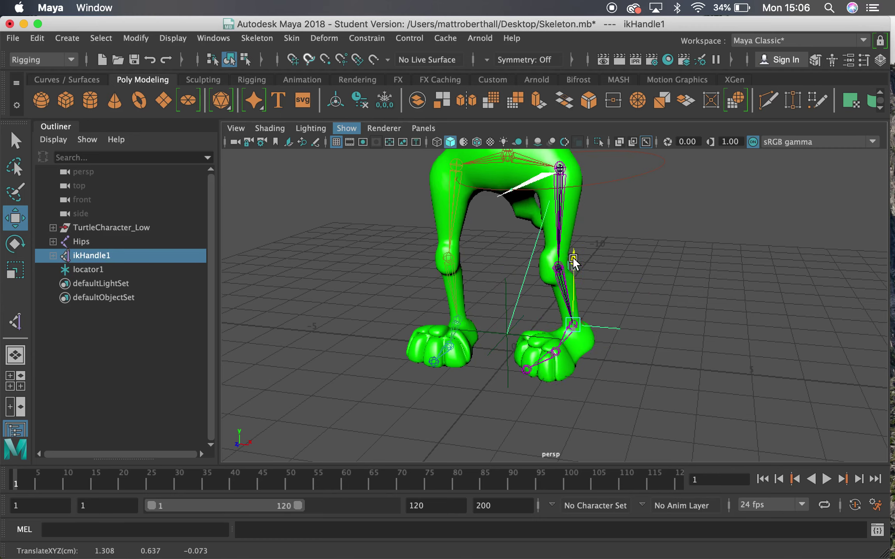
pyautogui.moveTo(573, 258); pyautogui.dragTo(605, 287)
pyautogui.click(386, 309)
pyautogui.moveTo(633, 252); pyautogui.dragTo(501, 245)
pyautogui.keyDown('alt'); pyautogui.moveTo(577, 240); pyautogui.dragTo(446, 226); pyautogui.keyUp('alt')
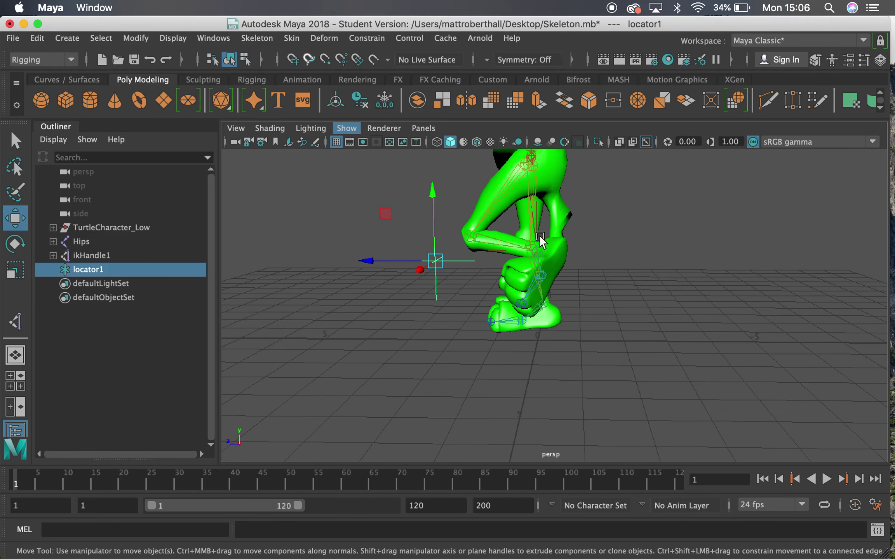
pyautogui.keyDown('alt'); pyautogui.moveTo(528, 232); pyautogui.dragTo(568, 271); pyautogui.keyUp('alt')
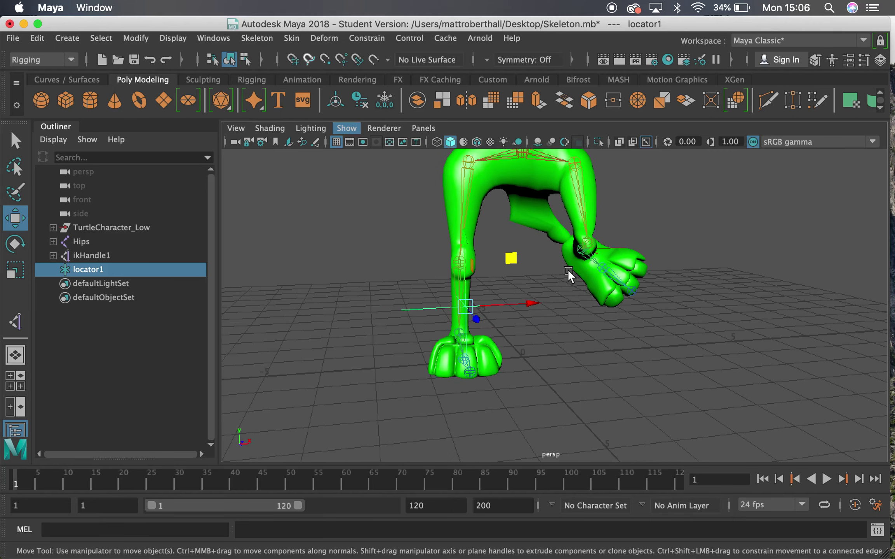
pyautogui.moveTo(510, 253); pyautogui.dragTo(542, 231)
# - Undo the test moves of the locator and the left leg's IK handle
pyautogui.hotkey('ctrl', 'z')
pyautogui.hotkey('ctrl', 'z')
pyautogui.hotkey('ctrl', 'z')
pyautogui.hotkey('ctrl', 'z')
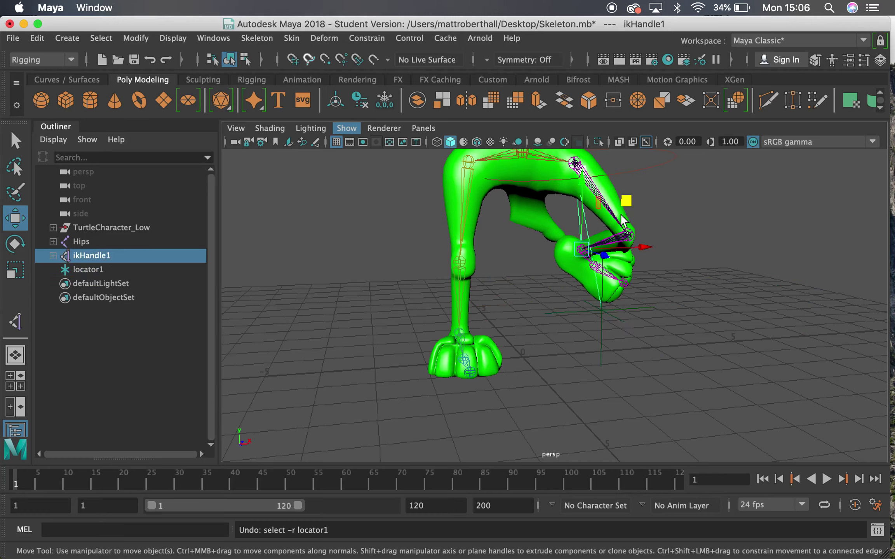
pyautogui.keyDown('alt'); pyautogui.moveTo(641, 223); pyautogui.dragTo(594, 217, button='right'); pyautogui.keyUp('alt')
pyautogui.keyDown('alt'); pyautogui.moveTo(595, 218); pyautogui.dragTo(566, 295, button='middle'); pyautogui.keyUp('alt')
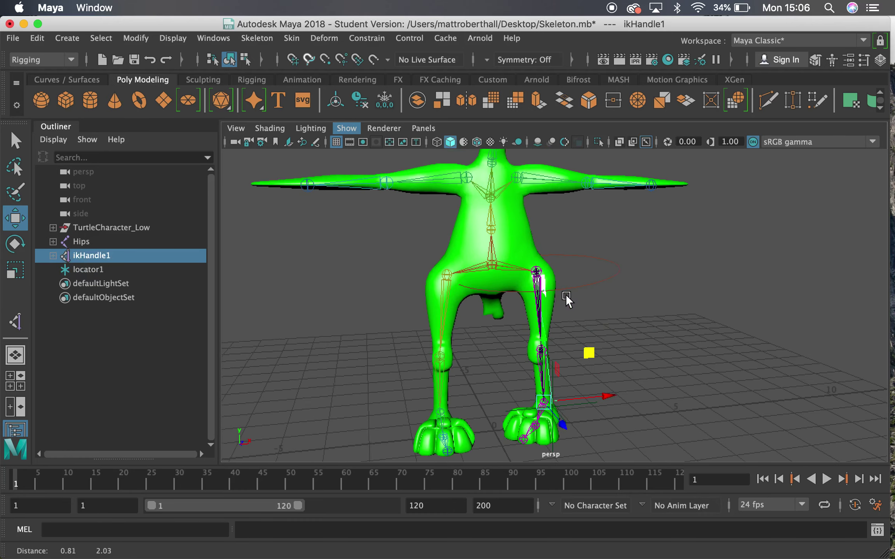
# - Lower the Hips joint to test how the left leg bends with its foot held by the IK handle
pyautogui.keyDown('alt'); pyautogui.moveTo(565, 294); pyautogui.dragTo(507, 272, button='right'); pyautogui.keyUp('alt')
pyautogui.click(508, 273)
pyautogui.keyDown('alt'); pyautogui.moveTo(637, 281); pyautogui.dragTo(580, 316, button='middle'); pyautogui.keyUp('alt')
pyautogui.moveTo(523, 180); pyautogui.dragTo(530, 212)
pyautogui.keyDown('alt'); pyautogui.moveTo(642, 338); pyautogui.dragTo(529, 326); pyautogui.keyUp('alt')
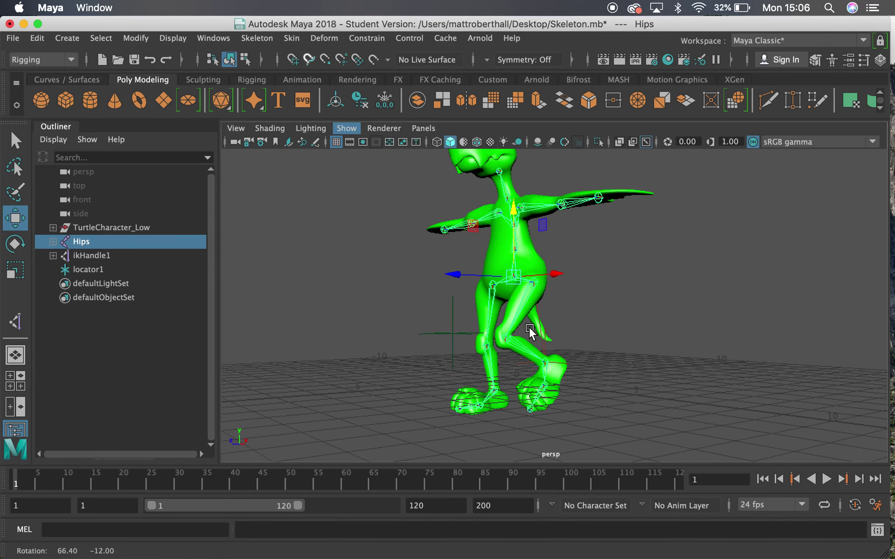
pyautogui.keyDown('alt'); pyautogui.moveTo(528, 327); pyautogui.dragTo(539, 220, button='middle'); pyautogui.keyUp('alt')
pyautogui.keyDown('alt'); pyautogui.moveTo(539, 221); pyautogui.dragTo(624, 337, button='right'); pyautogui.keyUp('alt')
pyautogui.keyDown('alt'); pyautogui.moveTo(553, 236); pyautogui.dragTo(573, 324, button='middle'); pyautogui.keyUp('alt')
pyautogui.keyDown('alt'); pyautogui.moveTo(573, 324); pyautogui.dragTo(503, 330); pyautogui.keyUp('alt')
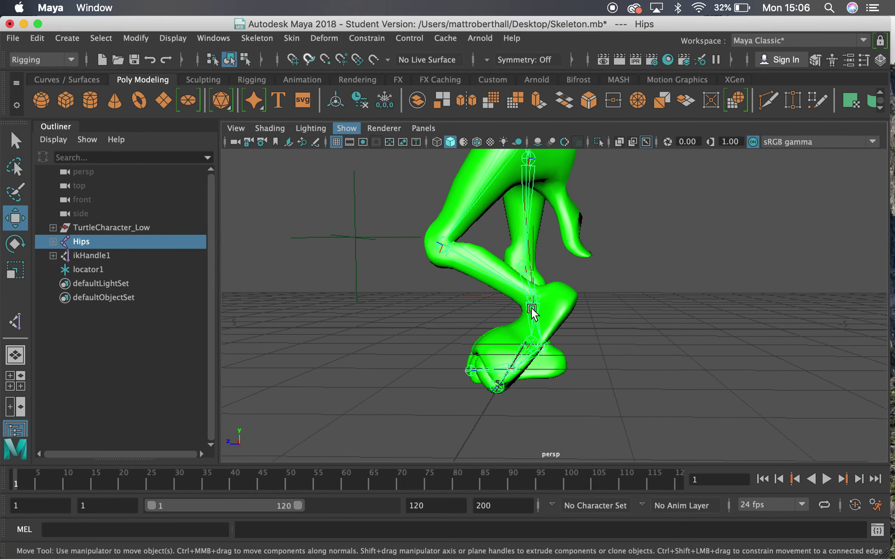
# - Undo the lowering of the Hips joint
pyautogui.hotkey('ctrl', 'z')
pyautogui.keyDown('alt'); pyautogui.moveTo(556, 295); pyautogui.dragTo(659, 323); pyautogui.keyUp('alt')
pyautogui.keyDown('alt'); pyautogui.moveTo(658, 319); pyautogui.dragTo(581, 288, button='right'); pyautogui.keyUp('alt')
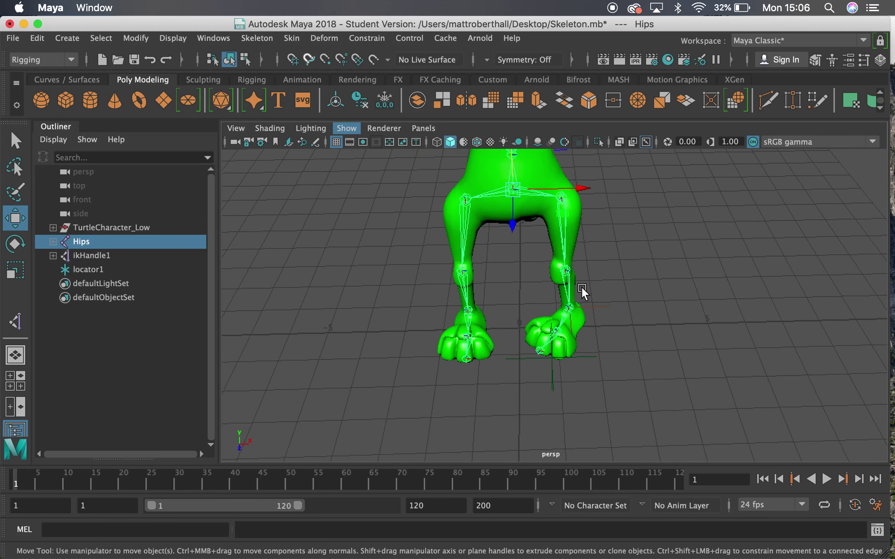